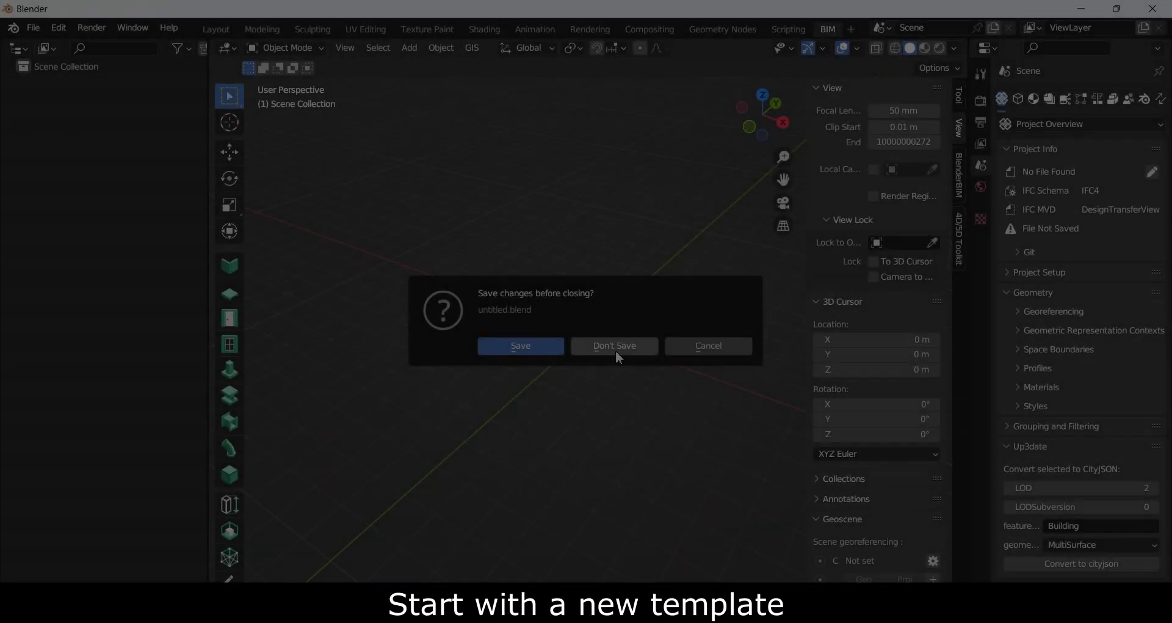
Start a new General file without saving, then delete the default cube, camera and light
left_click(615, 349)
left_click_drag(482, 489, 818, 143)
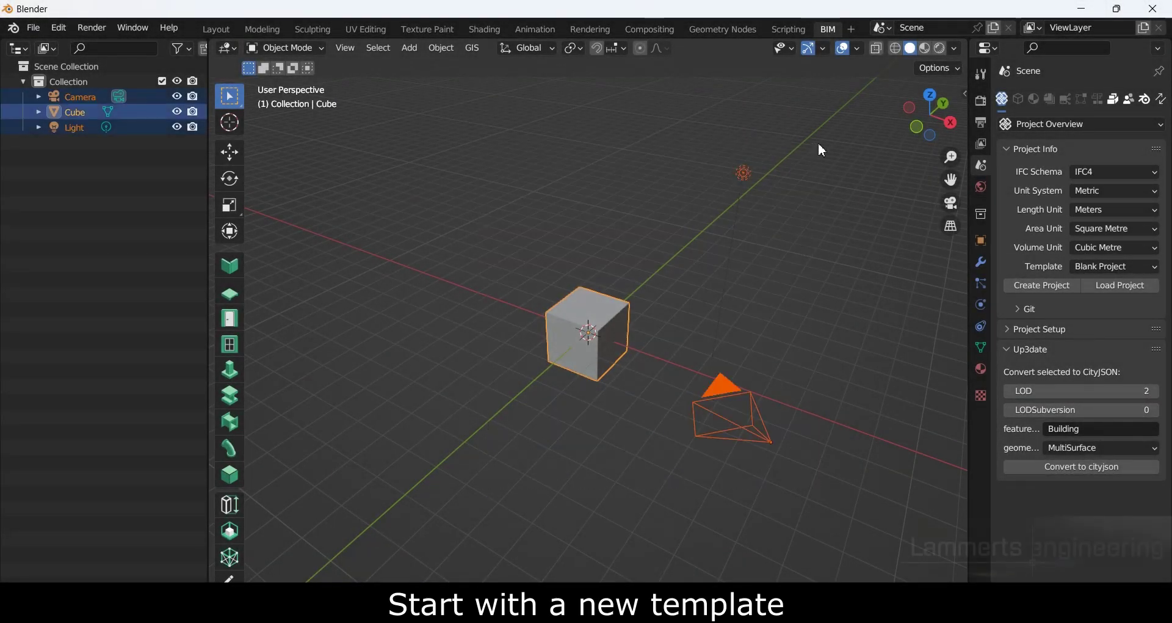
key("Delete")
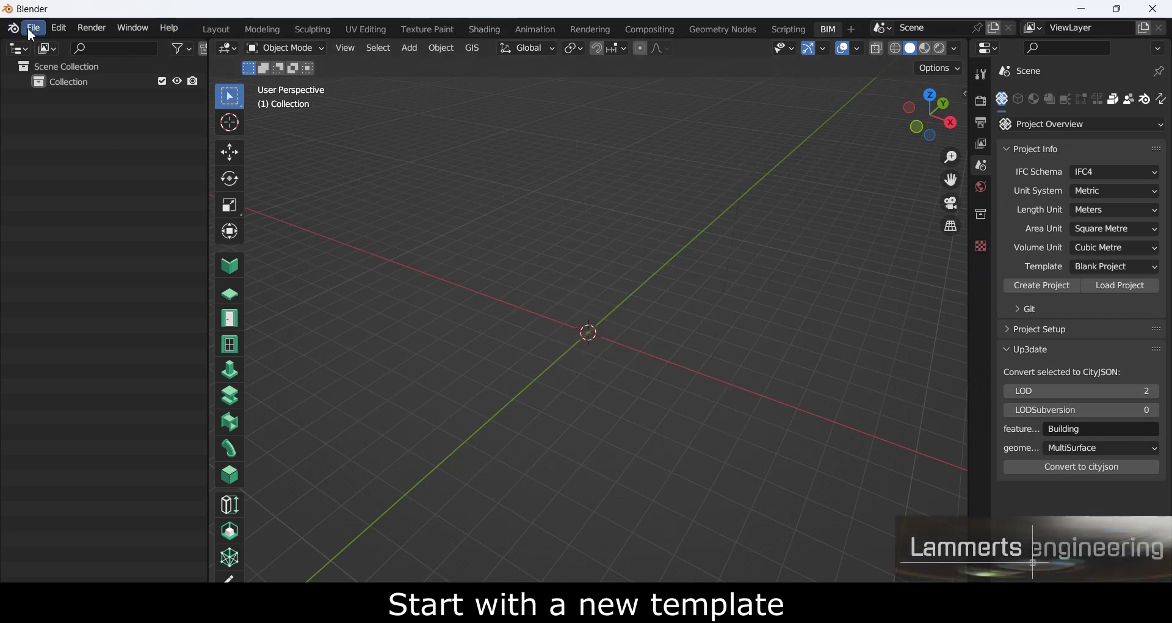
left_click(31, 28)
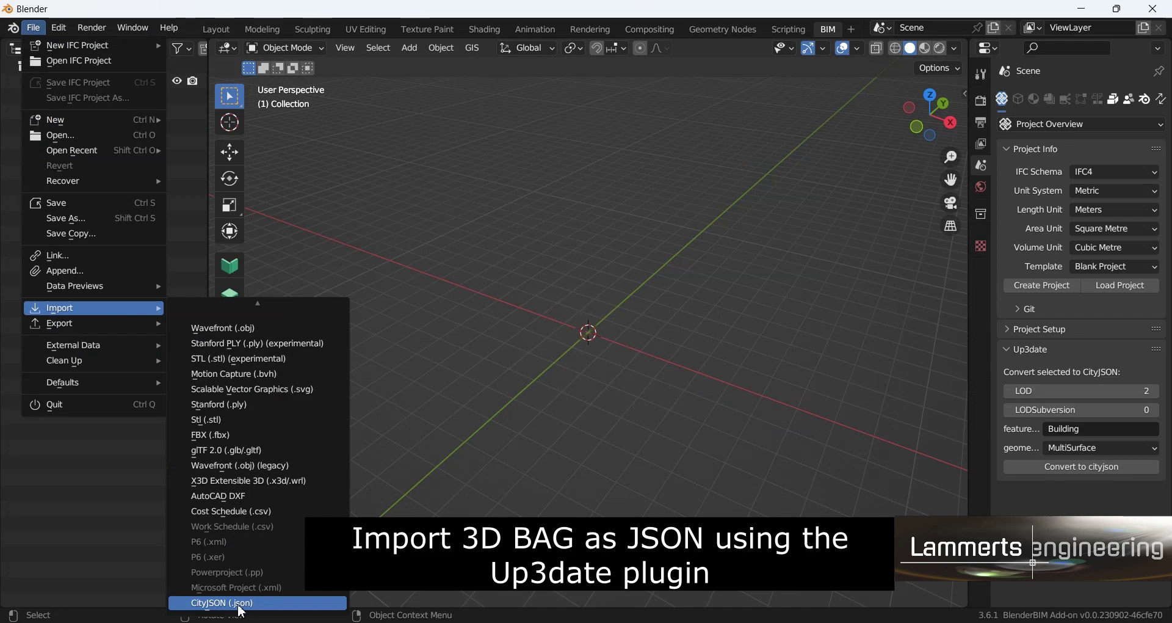
Import 8-728-200.city.json from the 3D BAG folder as CityJSON
left_click(240, 603)
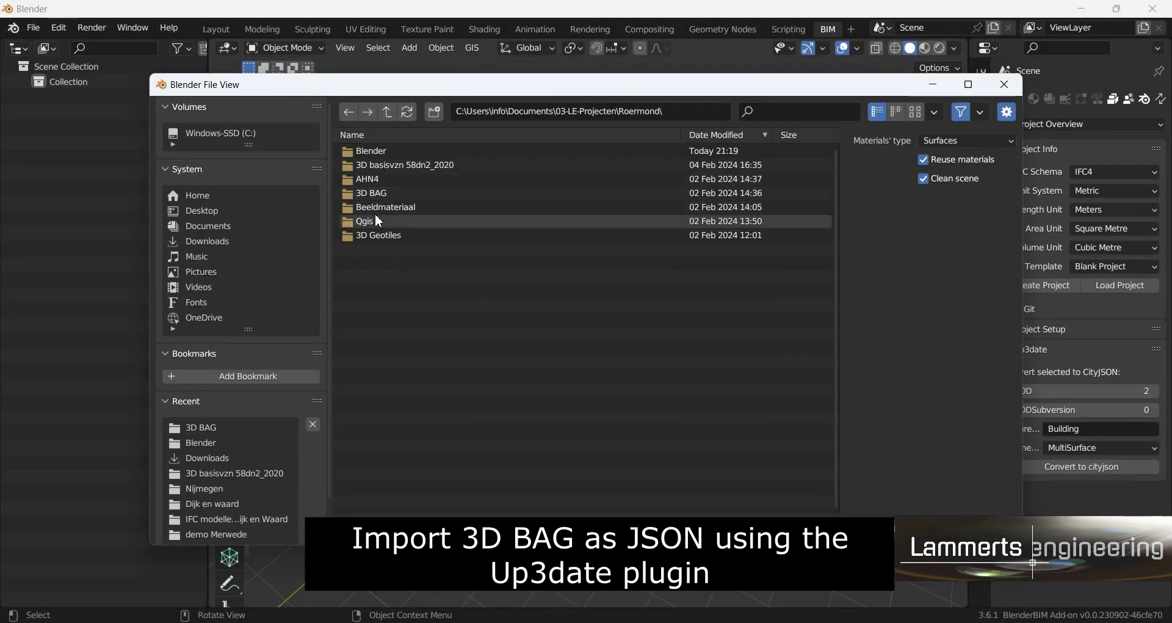
double_click(375, 193)
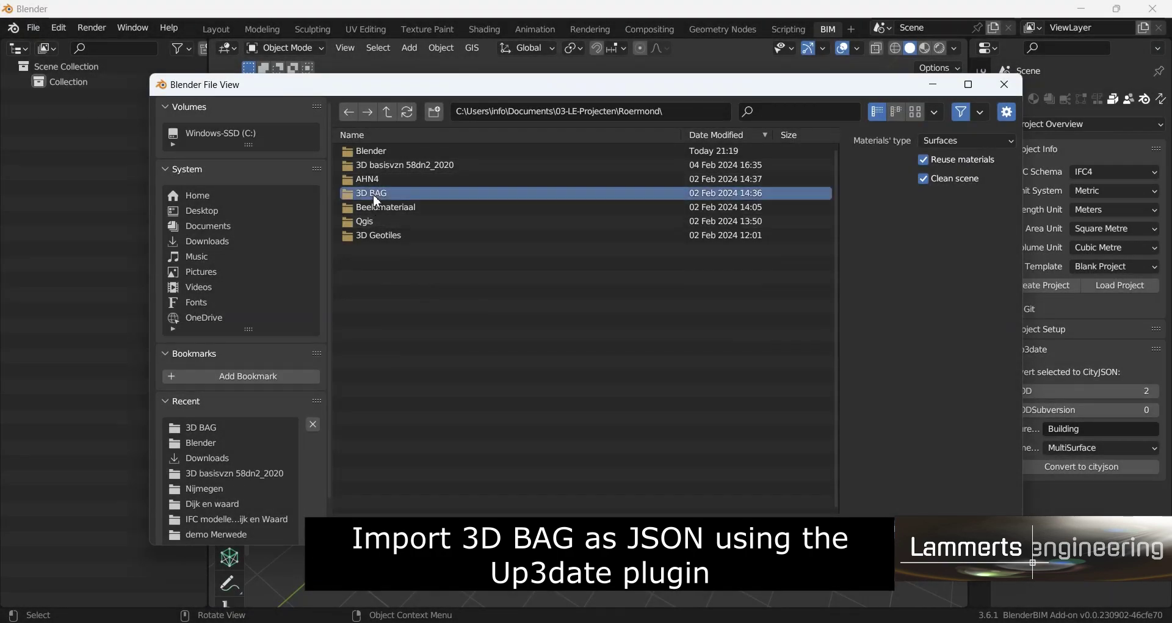
left_click(393, 164)
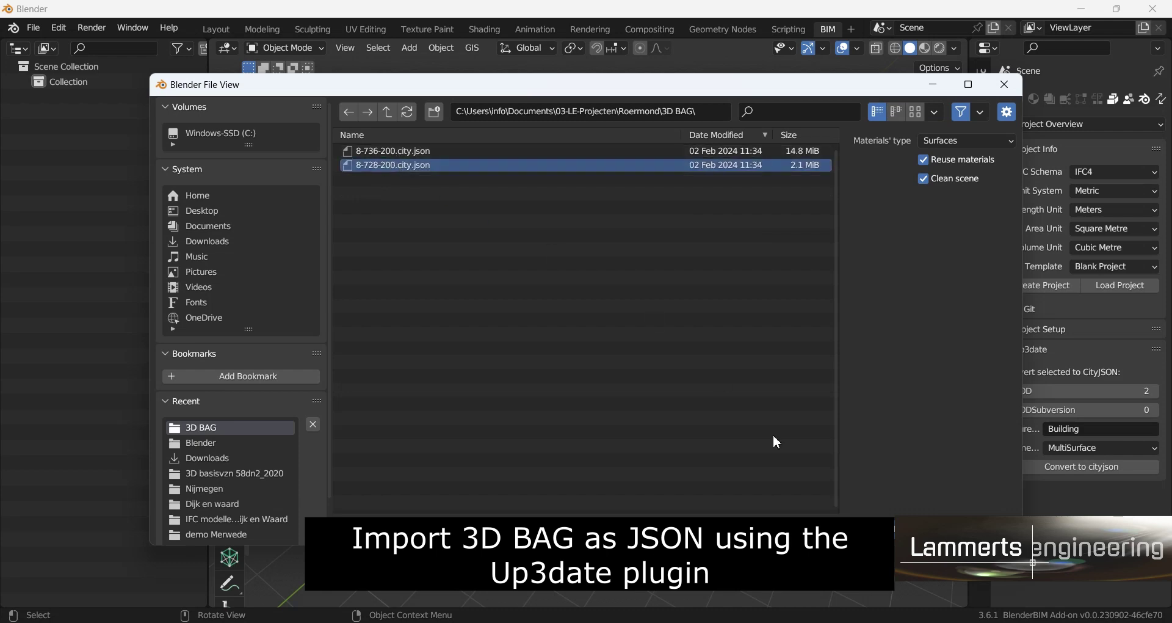
key("Return")
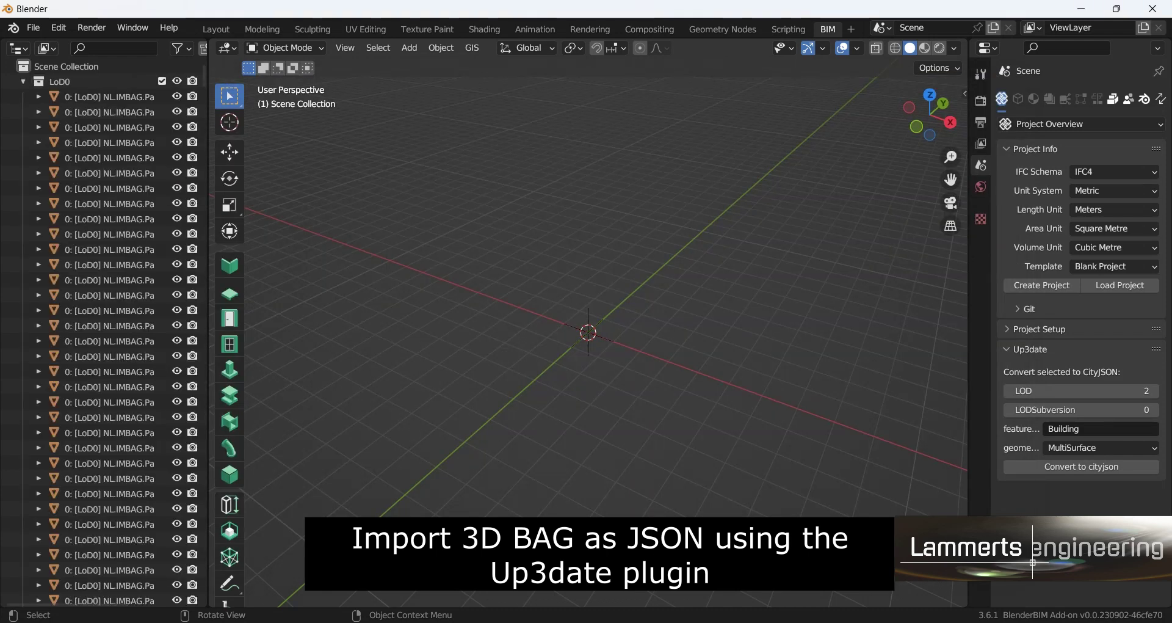
left_click(61, 29)
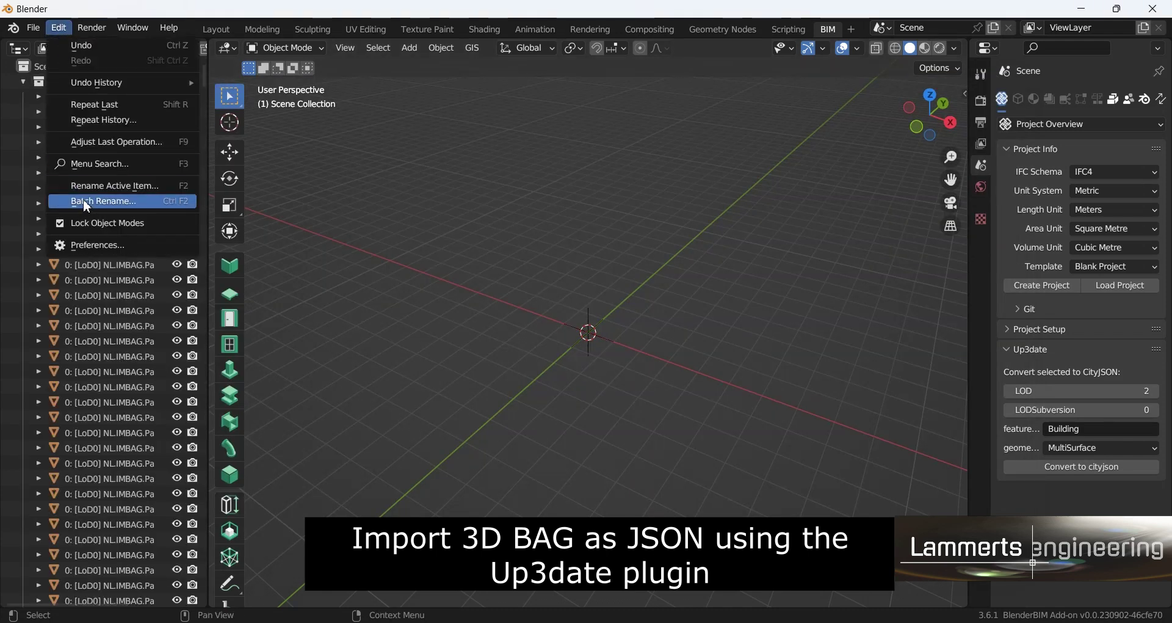
left_click(85, 244)
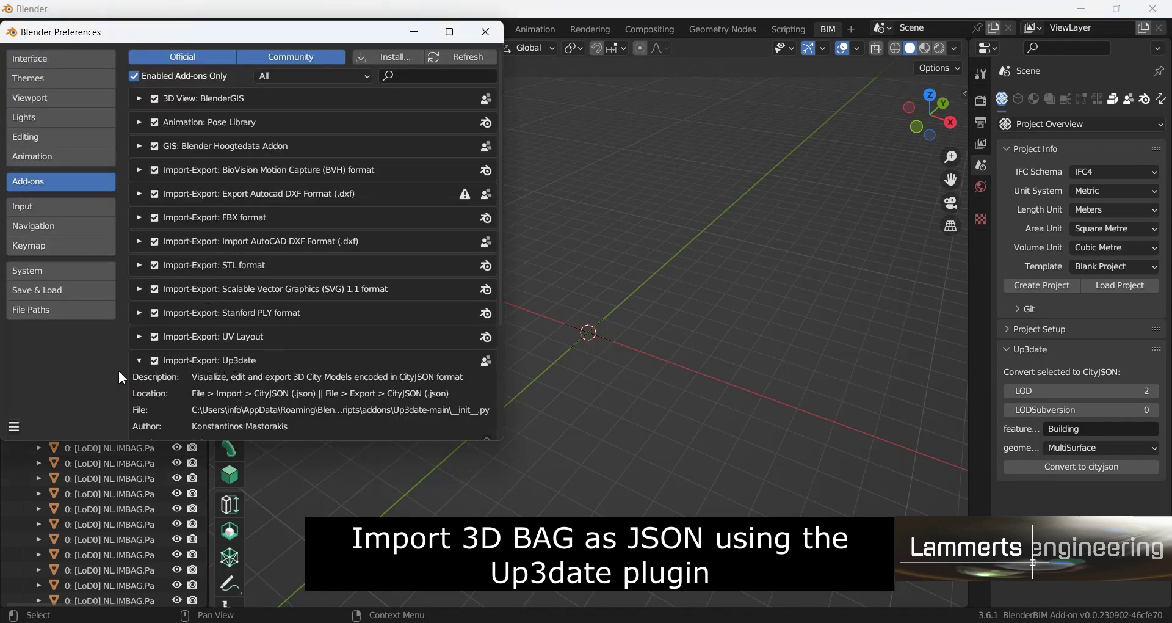
left_click(141, 361)
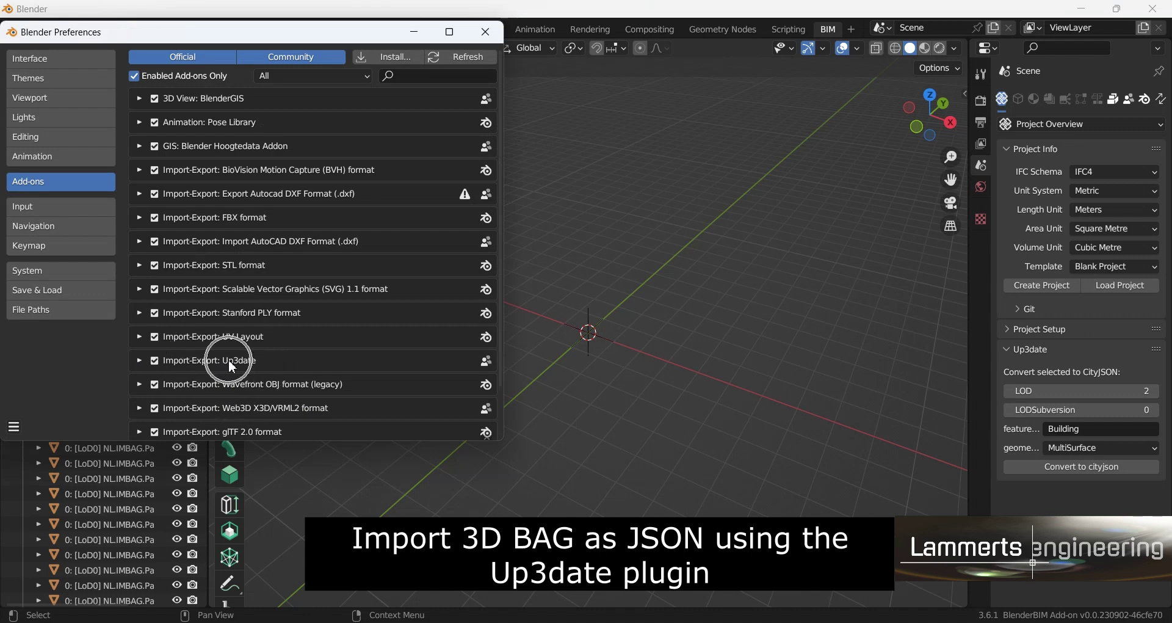
left_click(486, 32)
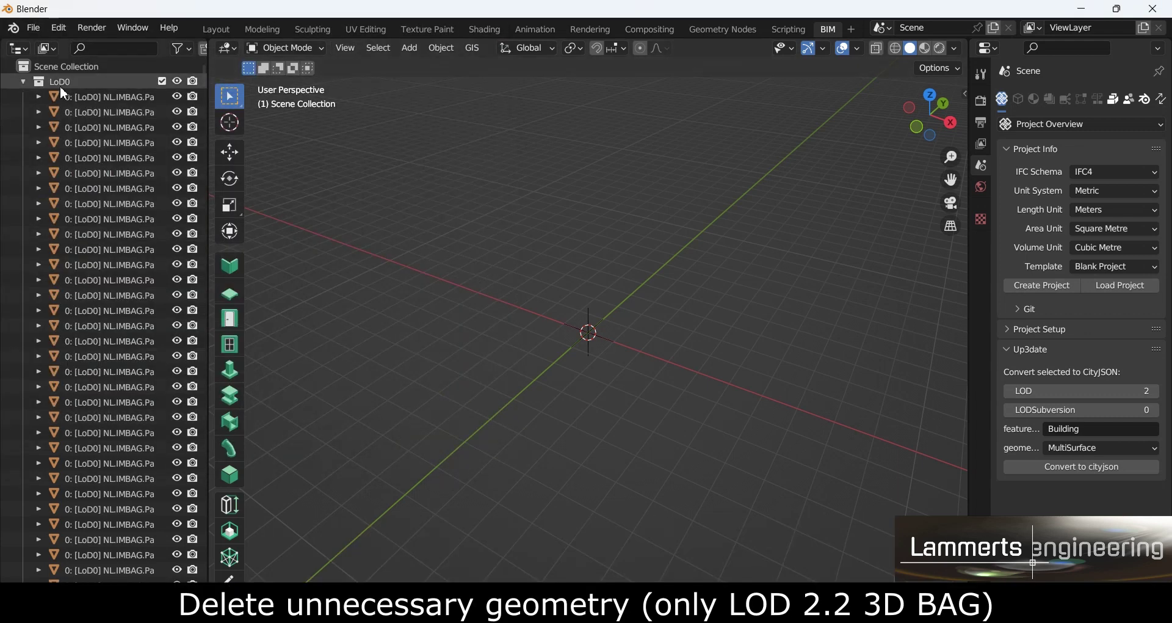
Delete the LoD0, LoD1.2 and LoD1.3 collections from the Outliner
left_click(23, 81)
right_click(53, 82)
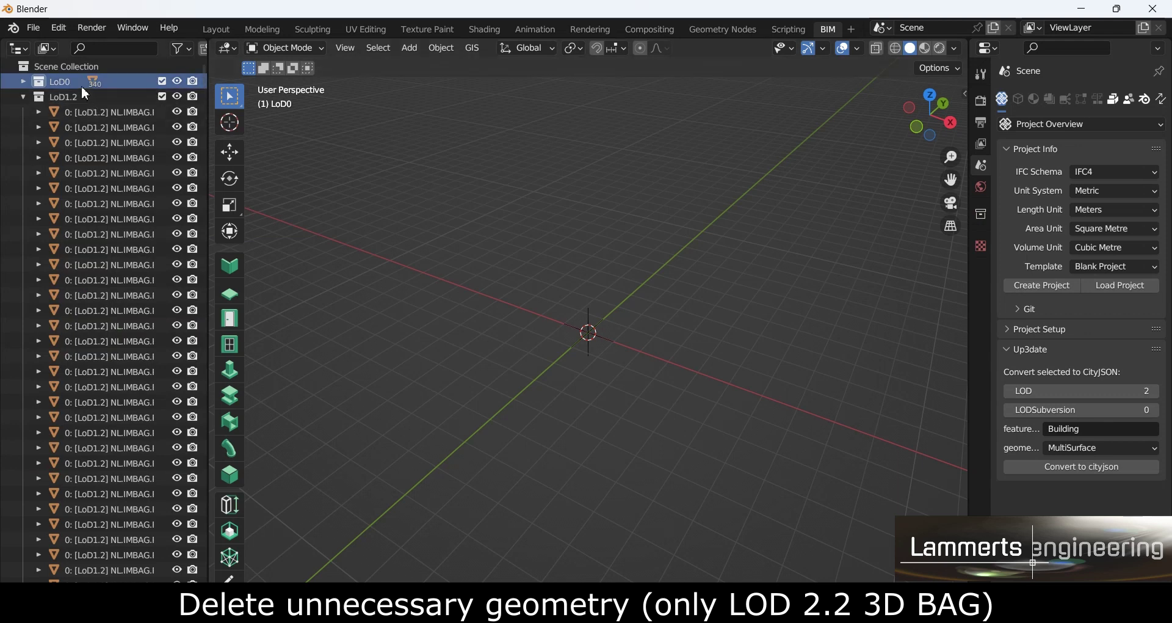
key("Delete")
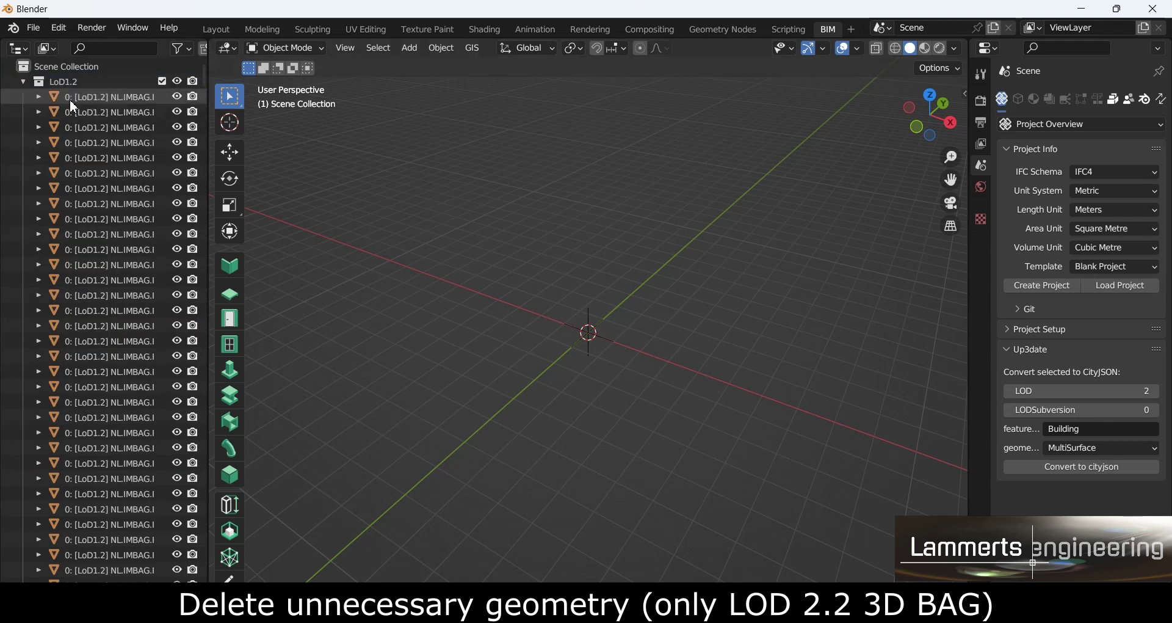
left_click(64, 81)
key("Delete")
left_click(23, 81)
left_click(19, 98)
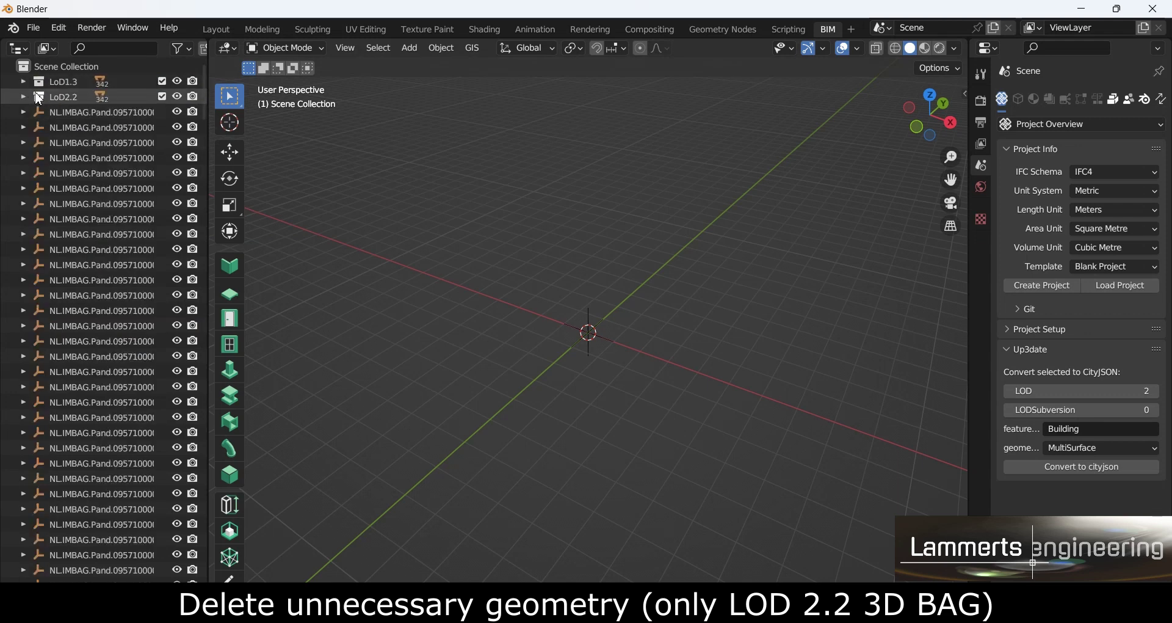
left_click(58, 85)
key("Delete")
Select and delete all the loose NL.IMBAG.Pand objects, leaving only LoD2.2
left_click(90, 97)
left_click_drag(204, 100, 204, 570)
key("a")
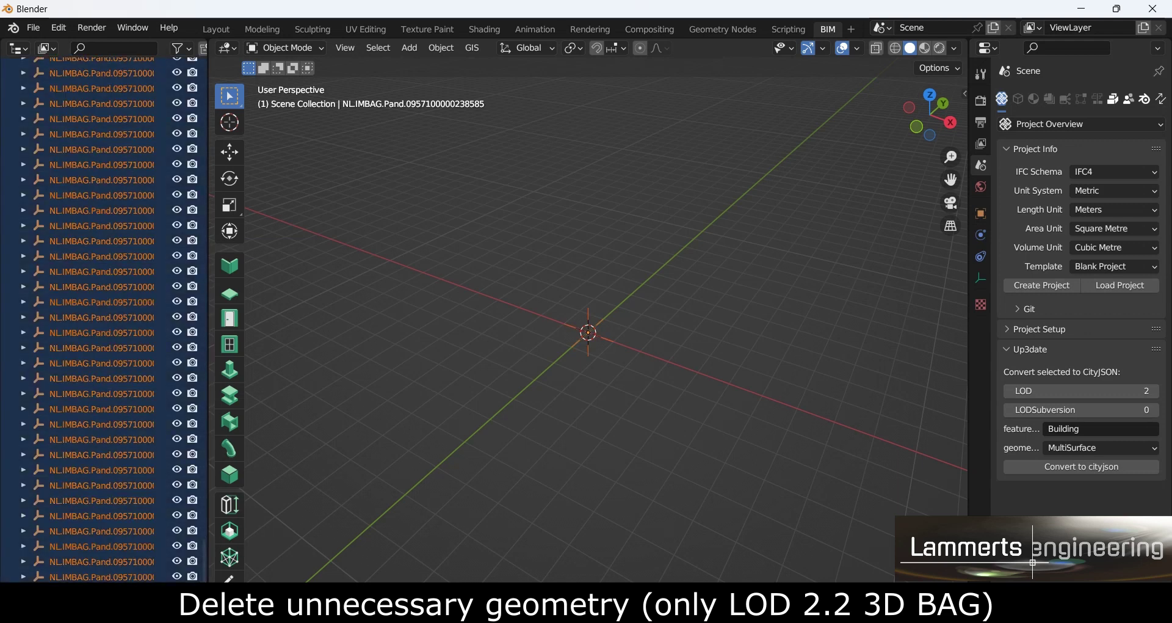
key("Delete")
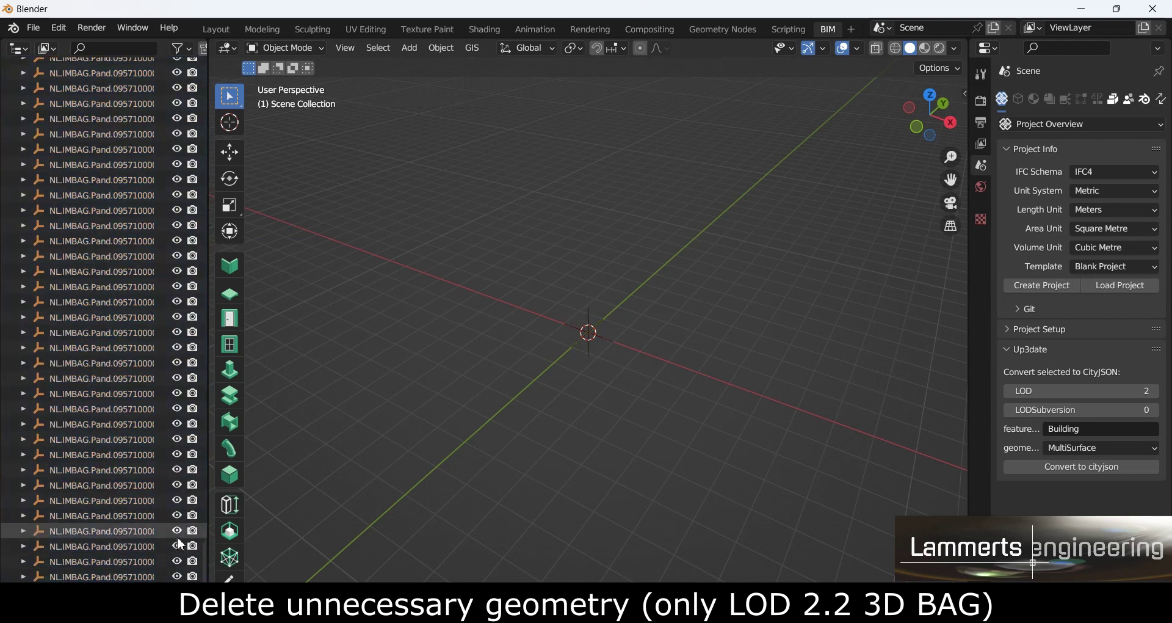
left_click(122, 561)
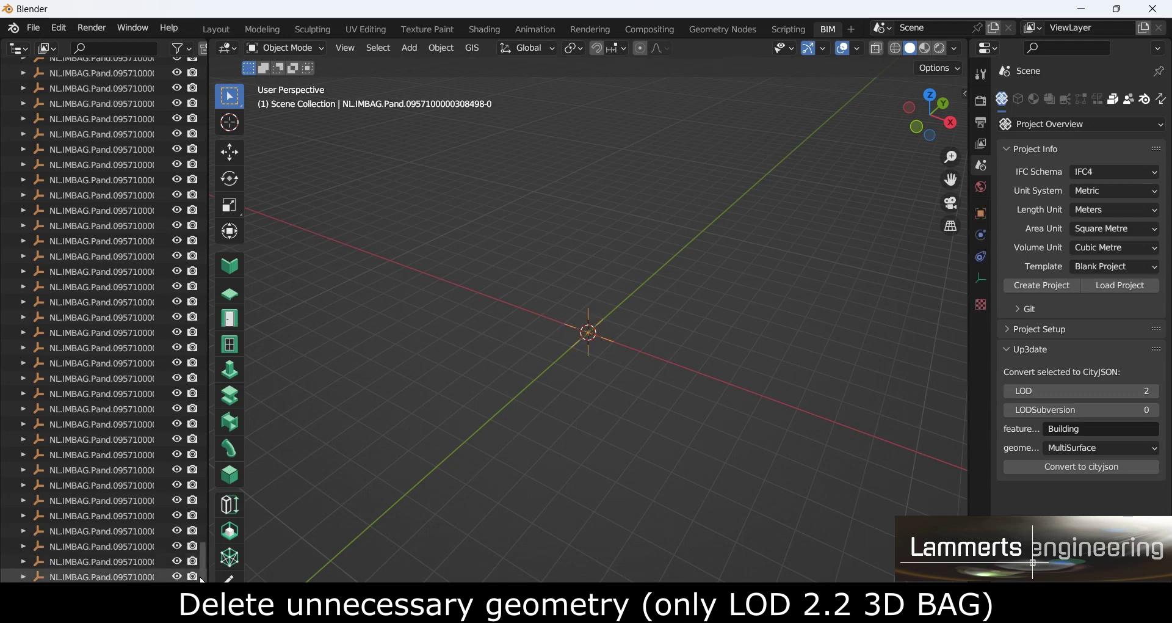
left_click_drag(203, 562, 210, 66)
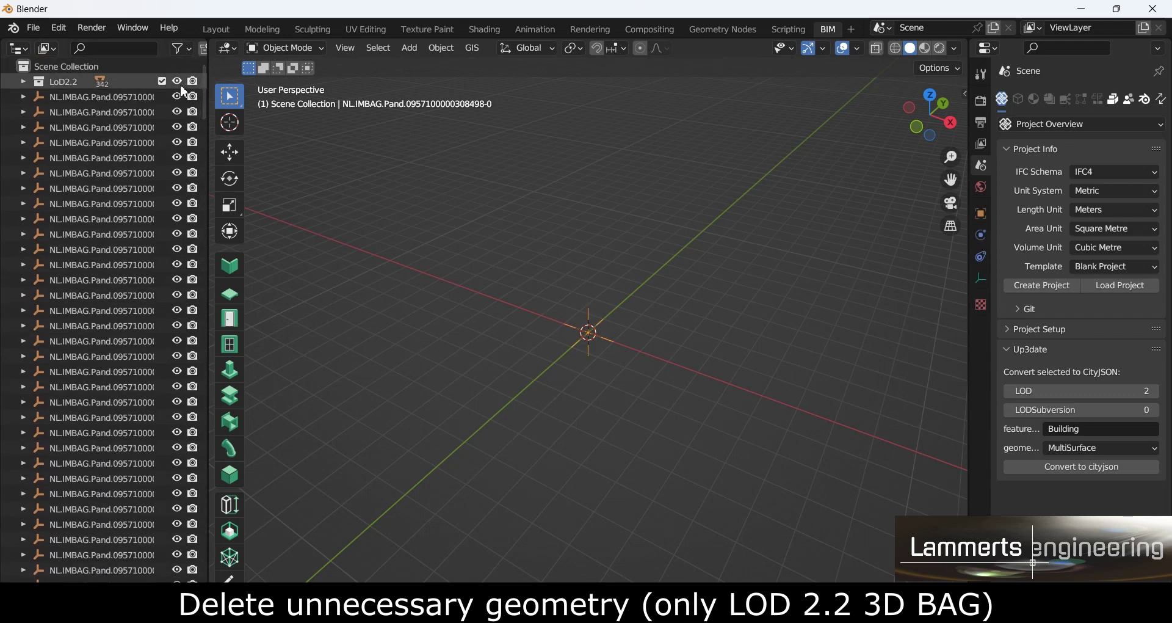
key("a")
key("Delete")
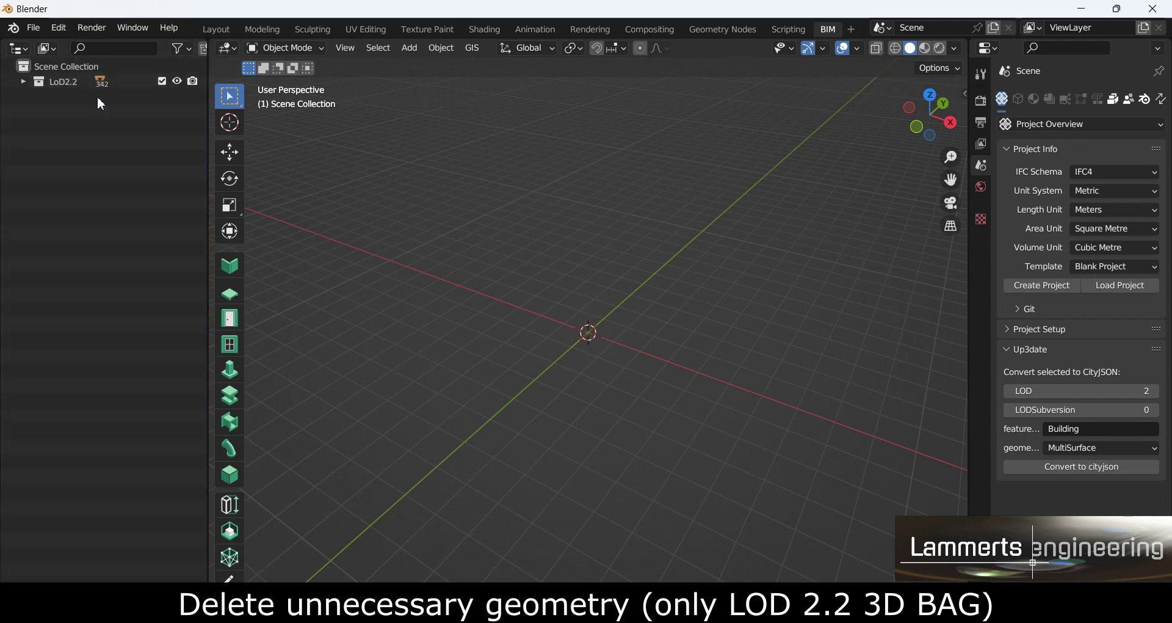
left_click(22, 81)
left_click(23, 81)
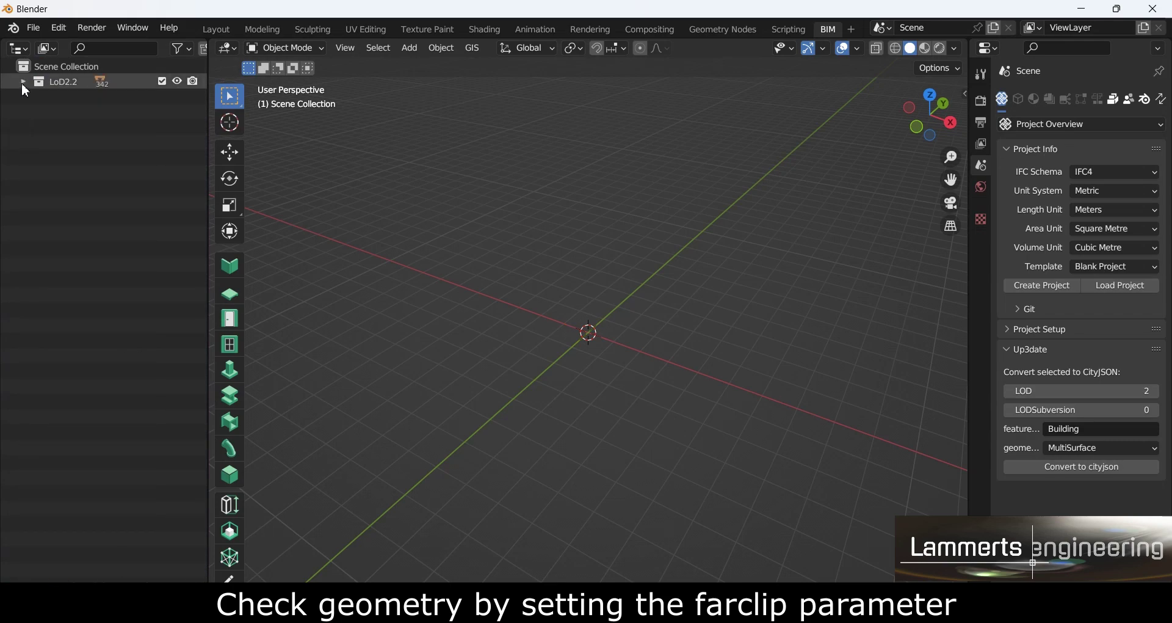
Raise the viewport Clip End to 99999999 m so the buildings become visible
middle_click_drag(579, 333, 435, 391)
scroll(482, 360, "down", 5)
scroll(482, 360, "down", 3)
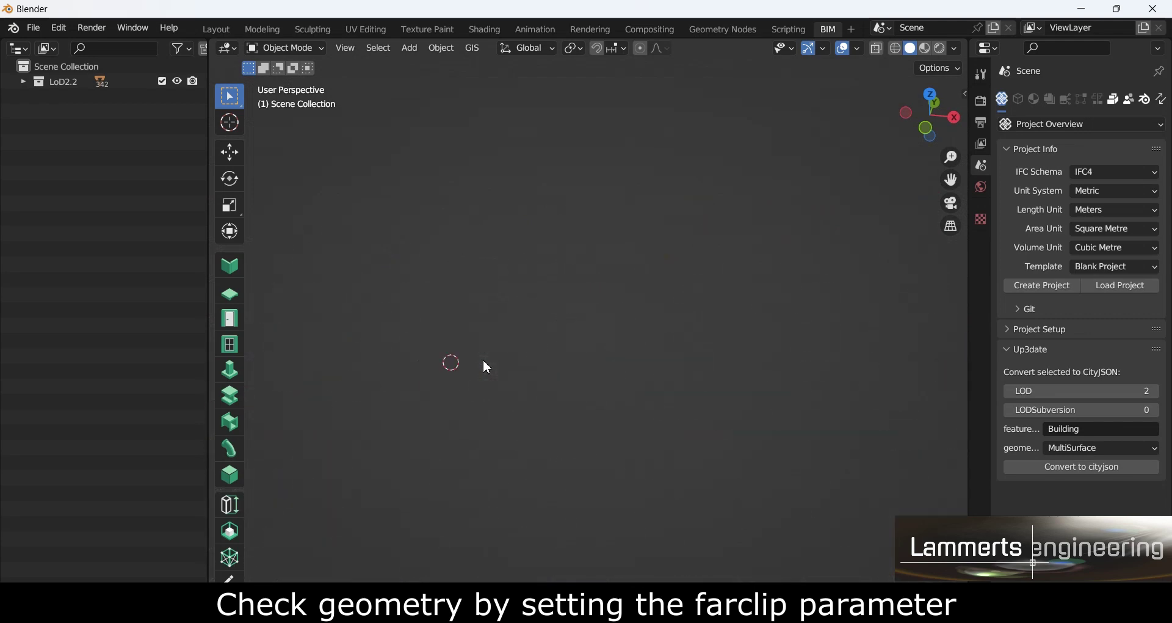
left_click(964, 93)
left_click(960, 128)
left_click(885, 142)
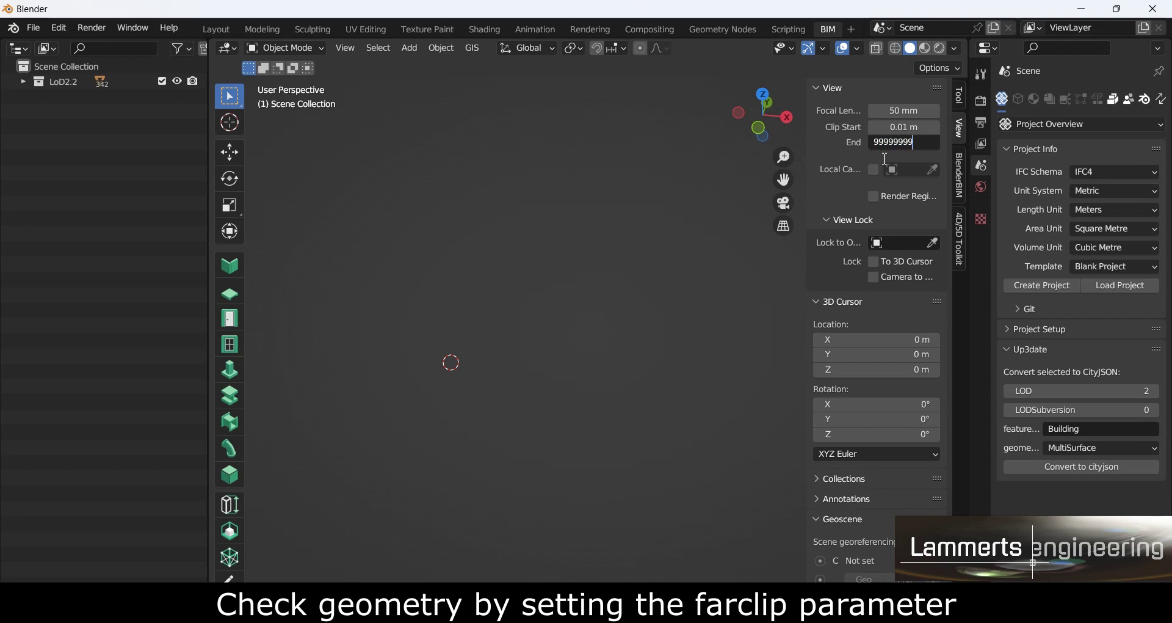
key("Return")
Zoom to one LoD2.2 building, then create a new IFC project
scroll(683, 278, "up", 3)
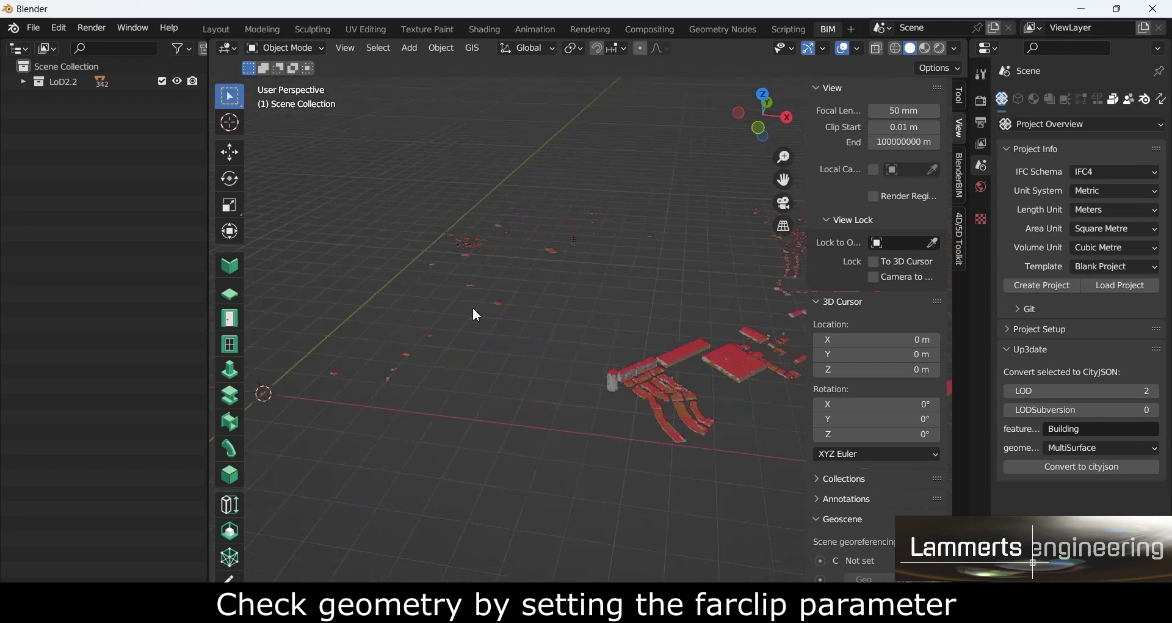
scroll(732, 361, "up", 3)
scroll(545, 474, "up", 3)
mouse_move(545, 474)
middle_mouse_down()
mouse_move(566, 428)
mouse_move(609, 426)
mouse_move(565, 523)
mouse_move(558, 361)
mouse_move(645, 389)
mouse_move(530, 372)
mouse_move(544, 382)
mouse_move(493, 428)
mouse_move(663, 429)
mouse_move(627, 420)
mouse_move(581, 342)
mouse_move(579, 357)
mouse_move(567, 316)
middle_mouse_up()
scroll(559, 363, "up", 2)
scroll(549, 363, "up", 2)
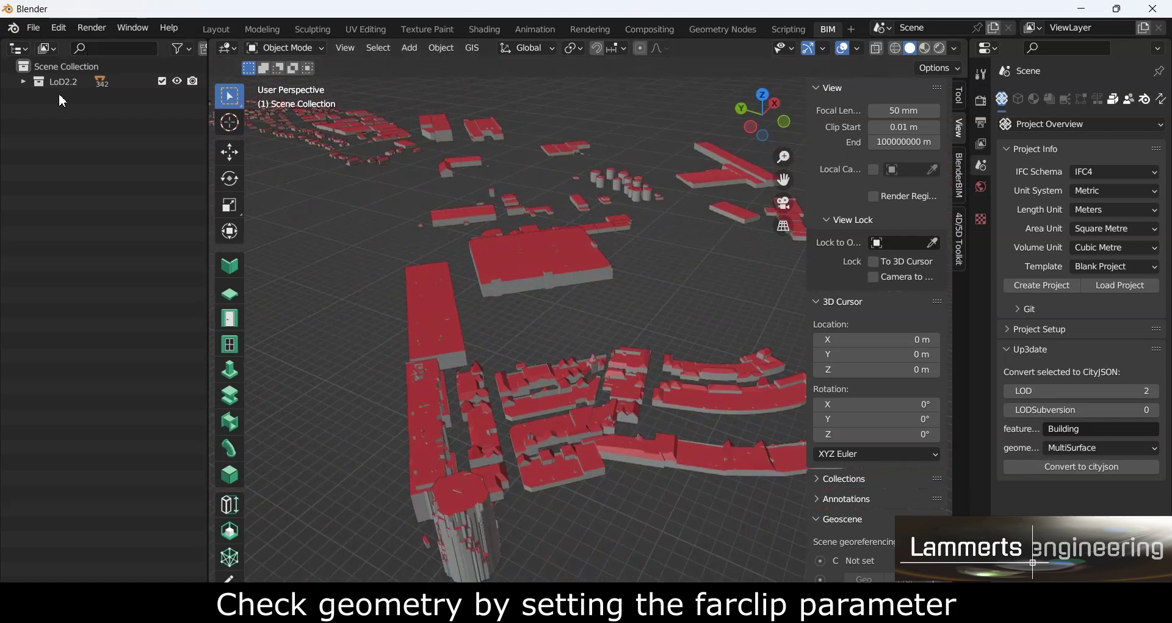
left_click(22, 83)
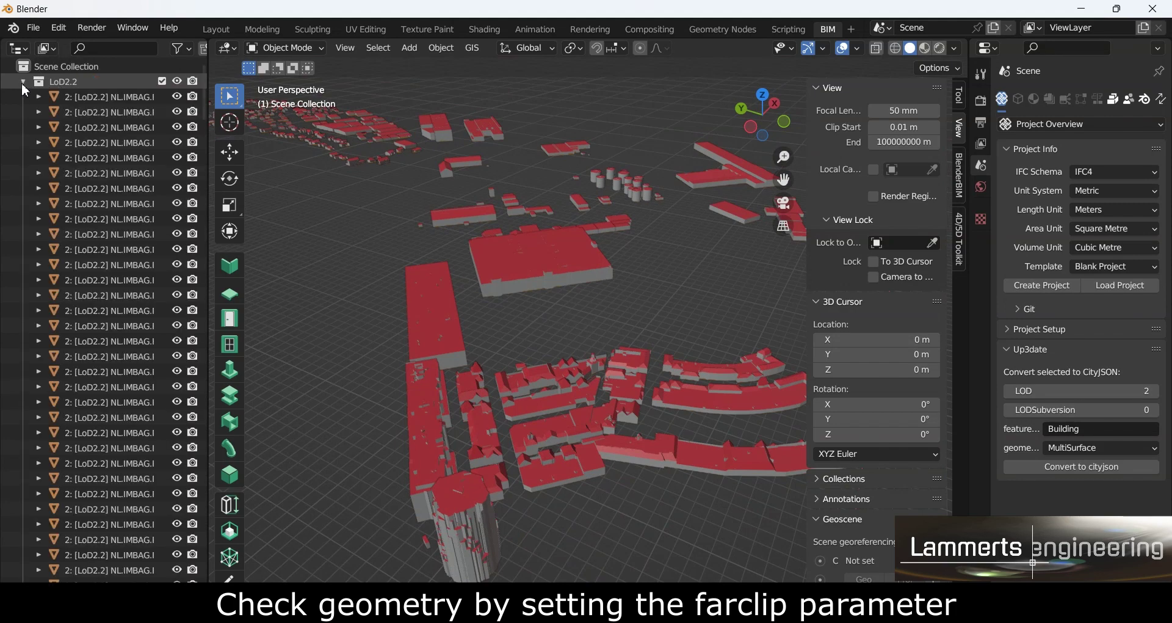
left_click(91, 158)
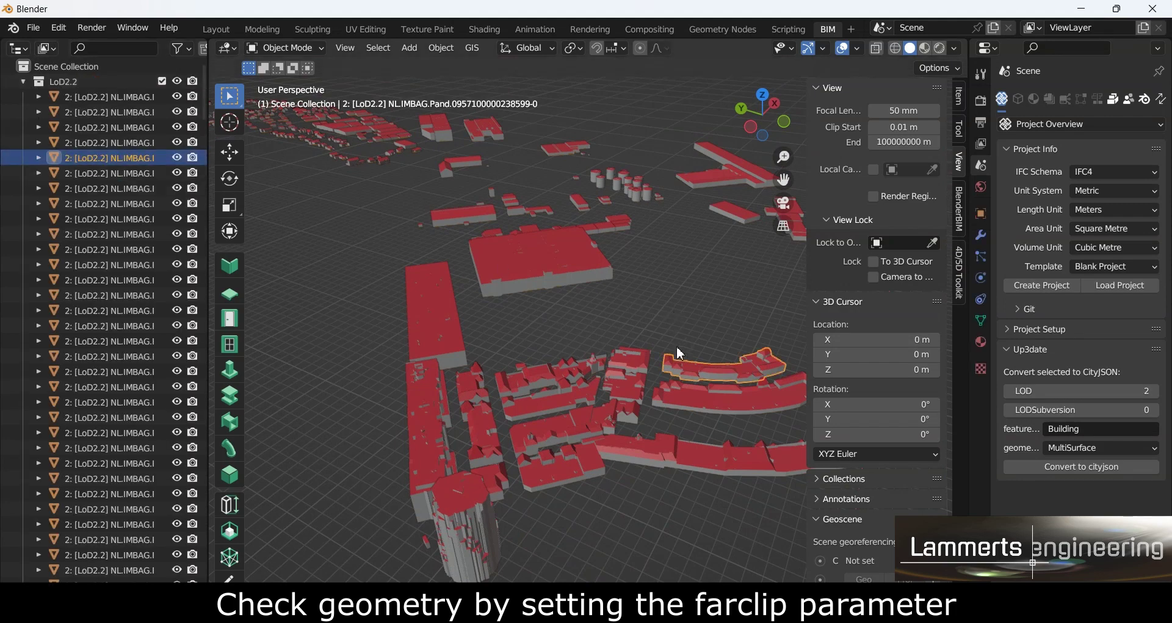
key("KP_Decimal")
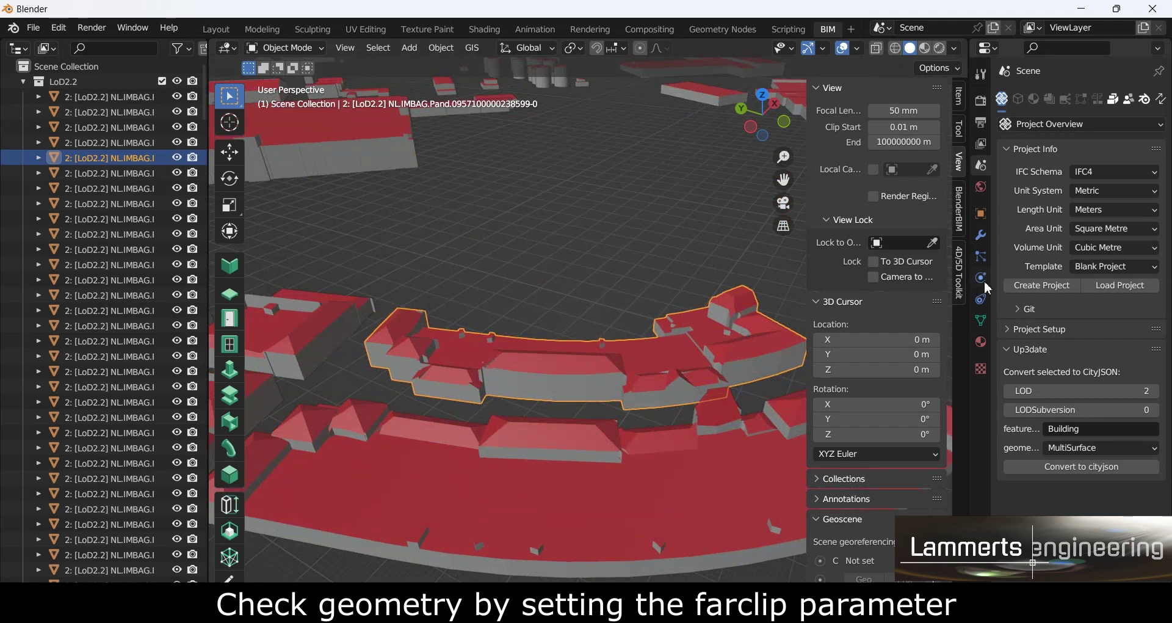
left_click(1028, 285)
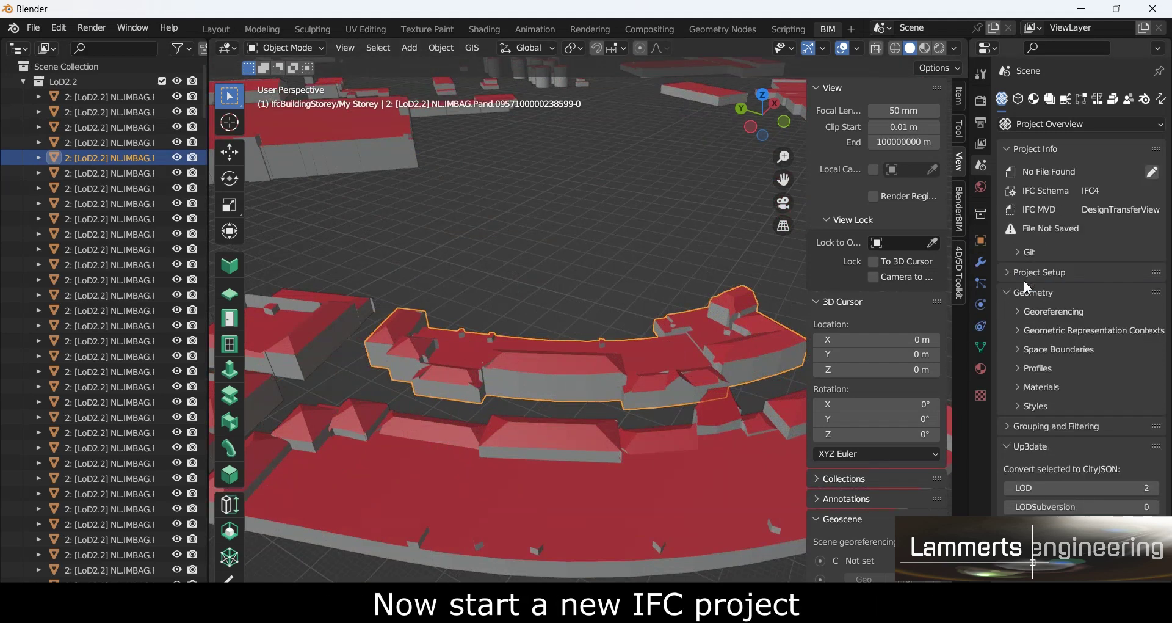
Select the collapsed LoD2.2 collection and switch the BIM scene properties page to Object Information
left_click(24, 83)
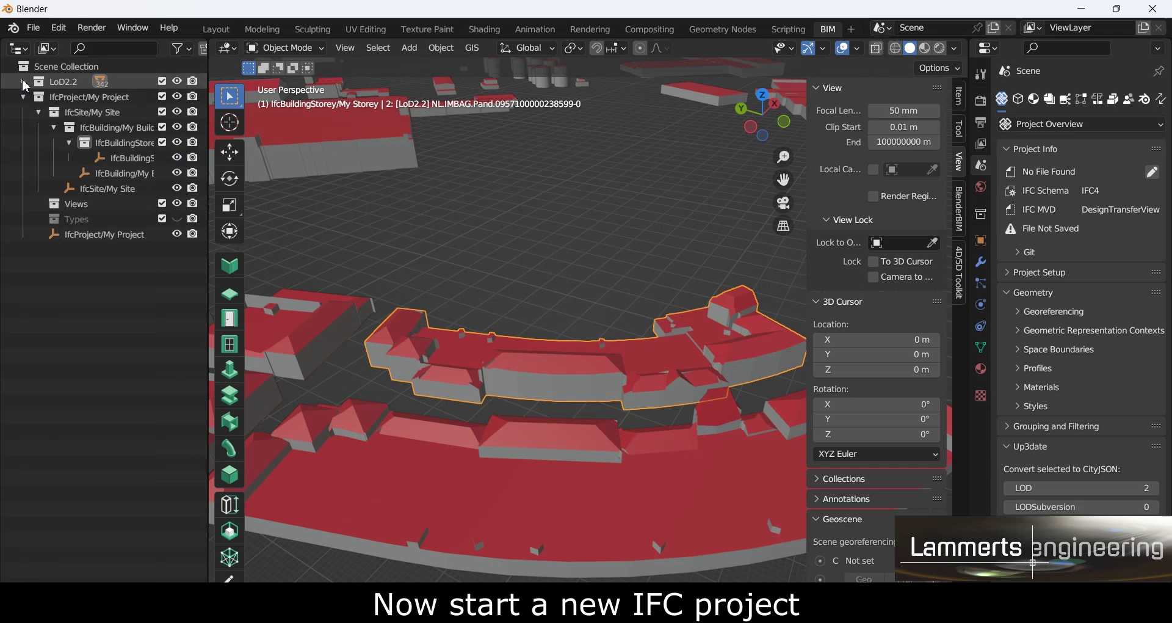
left_click(54, 83)
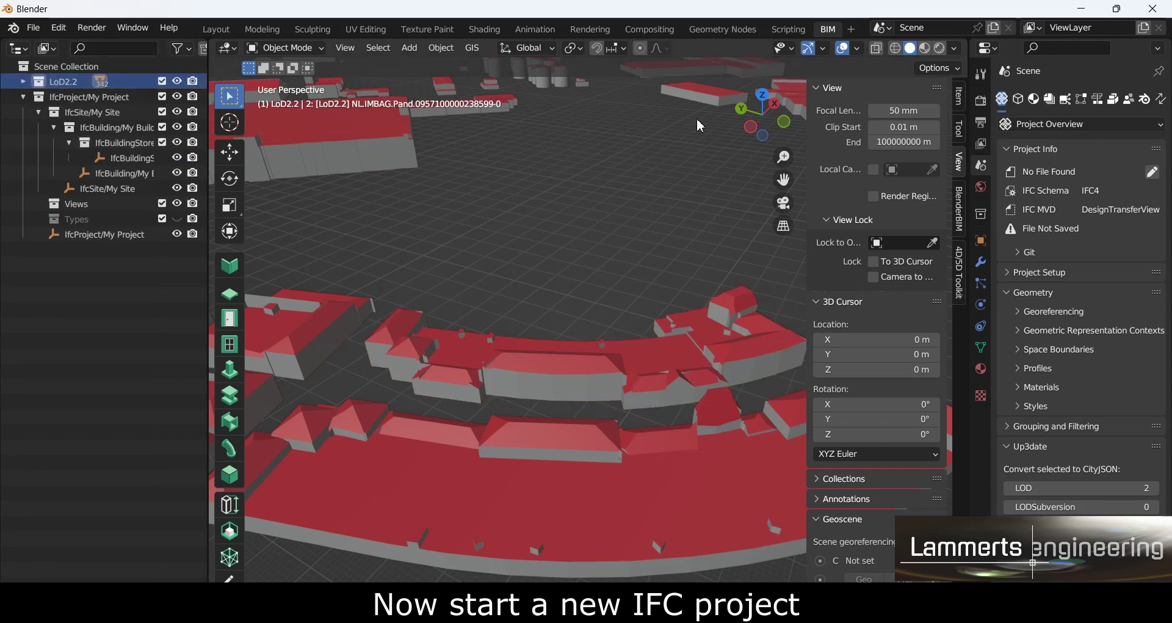
left_click(1020, 100)
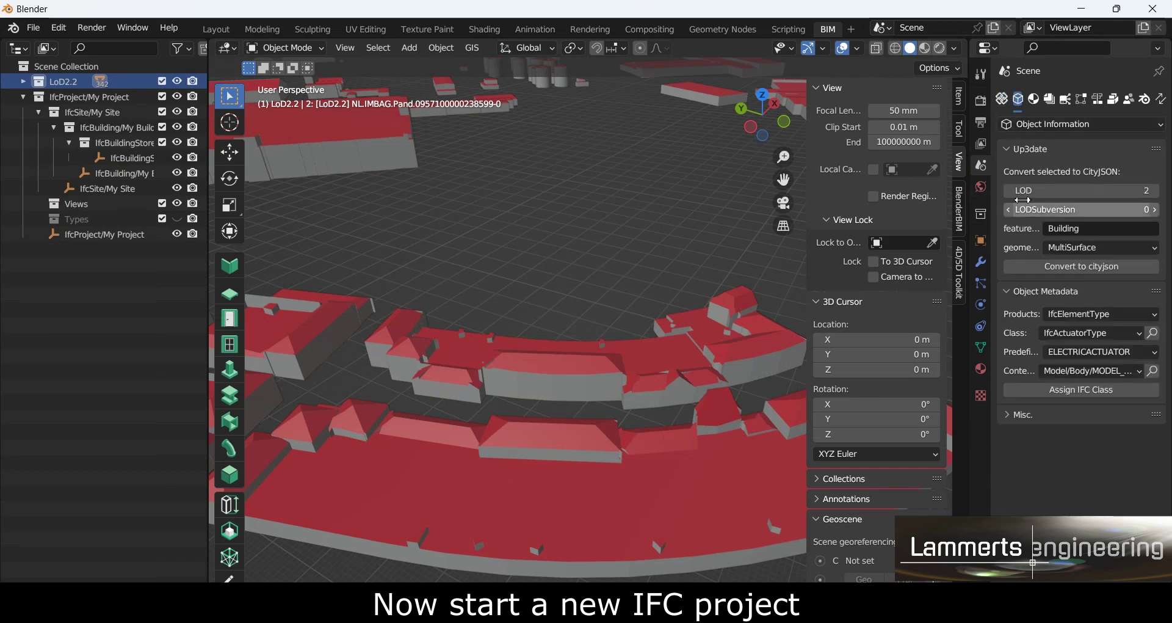
left_click(983, 192)
left_click(984, 171)
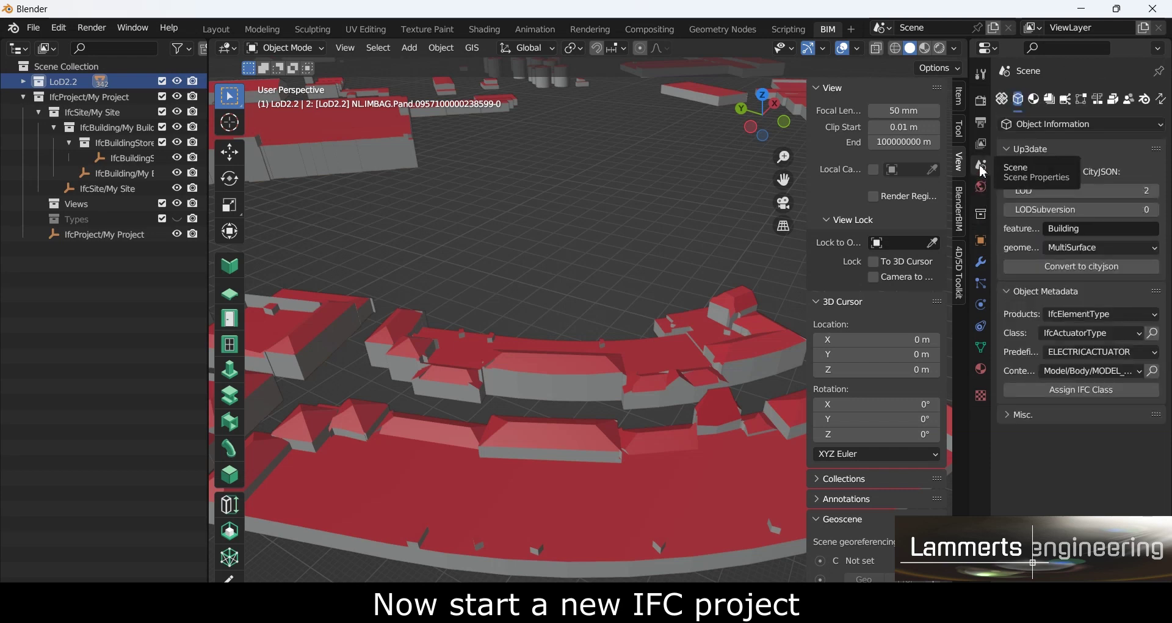
left_click(1126, 124)
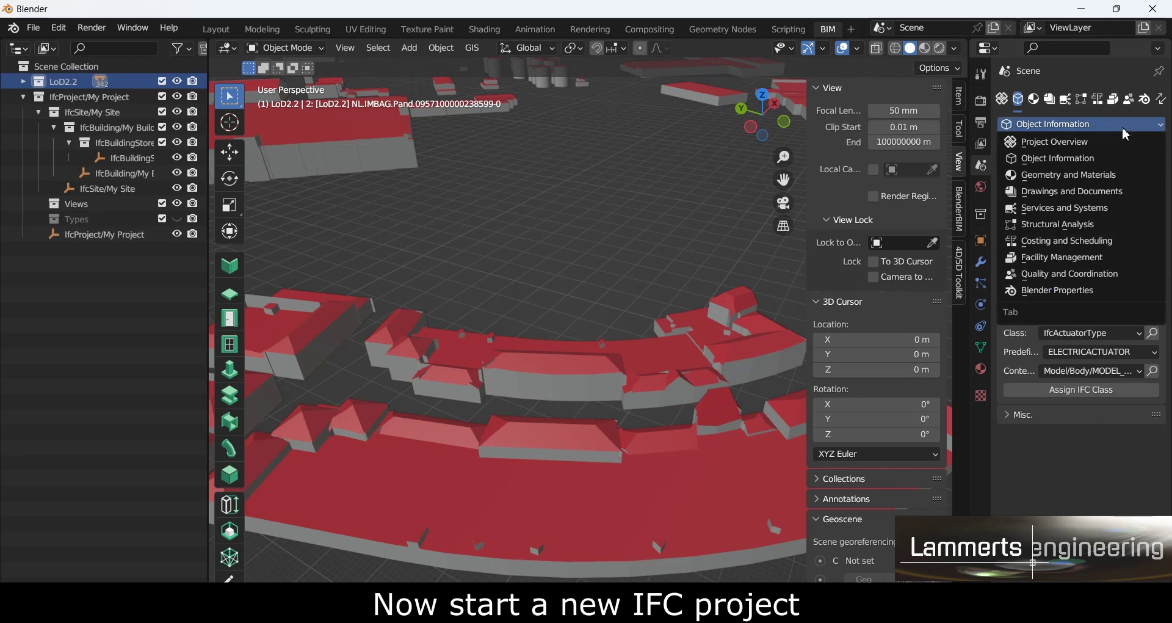
left_click(1085, 159)
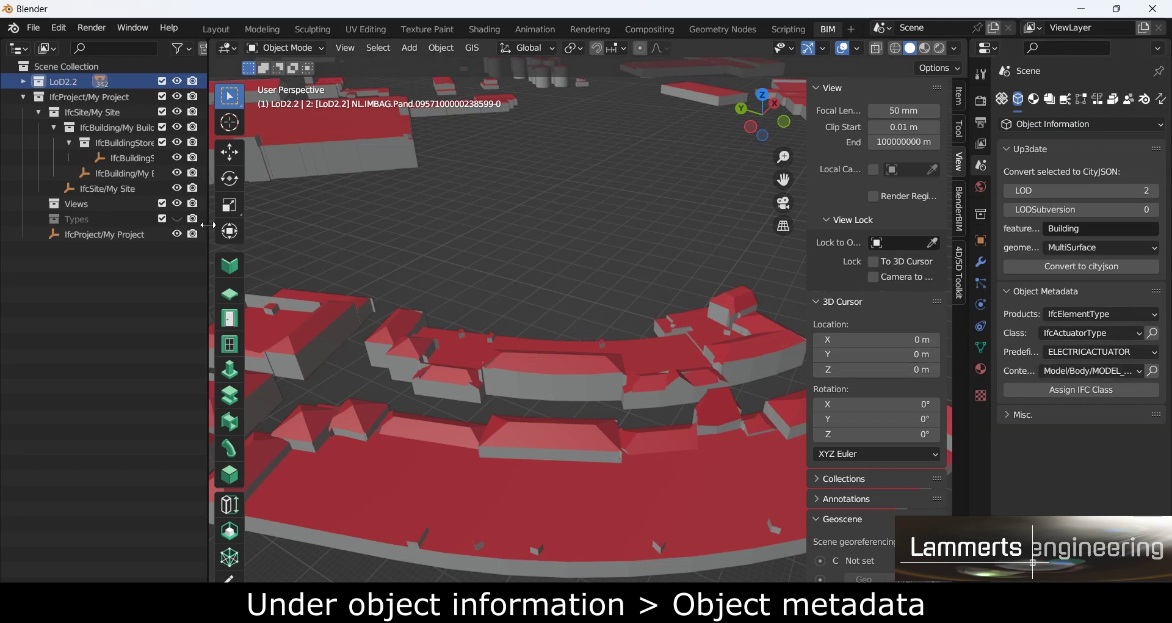
left_click(23, 81)
Select all LoD2.2 buildings and assign them product IfcSpatialElement, class IfcBuilding
left_click(110, 96)
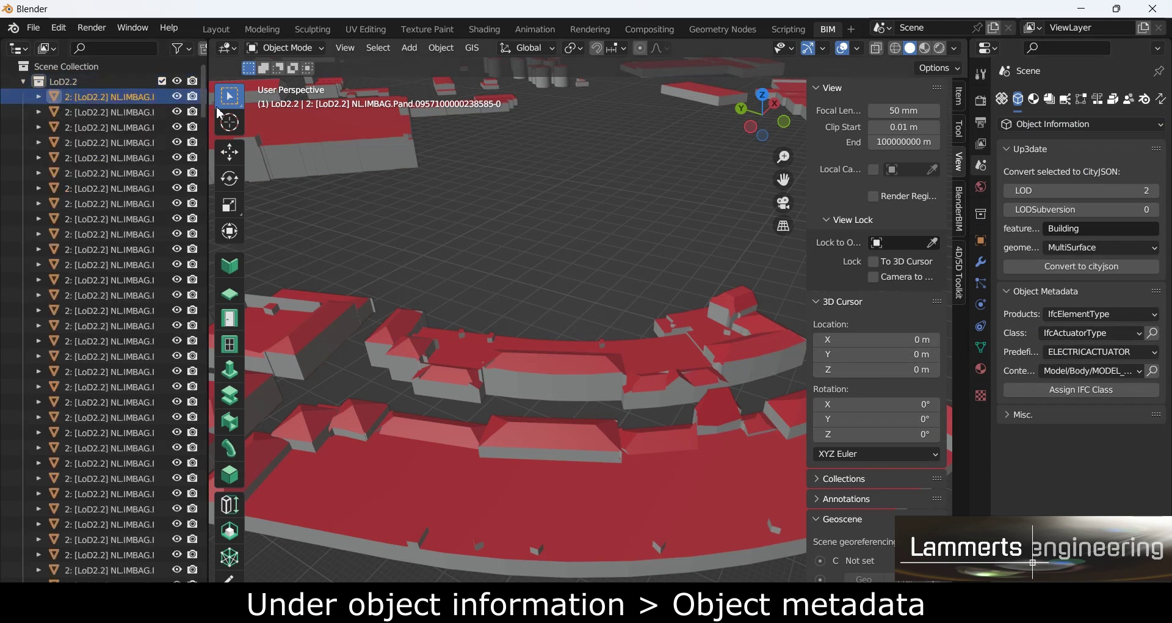
left_click_drag(202, 91, 202, 553)
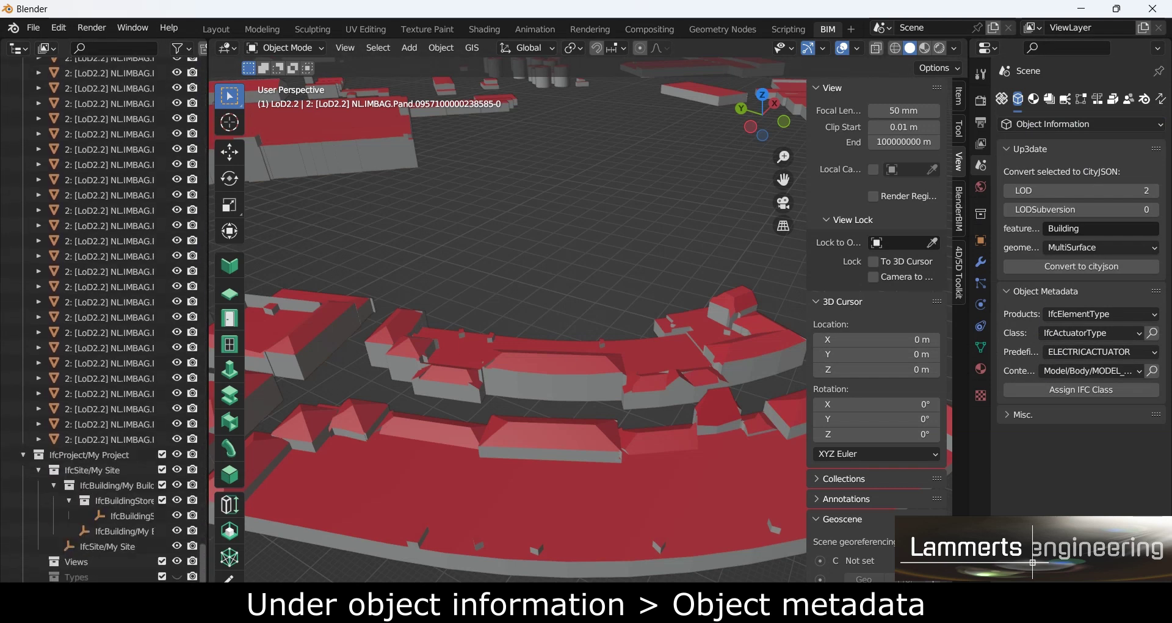
left_click(110, 439, "shift")
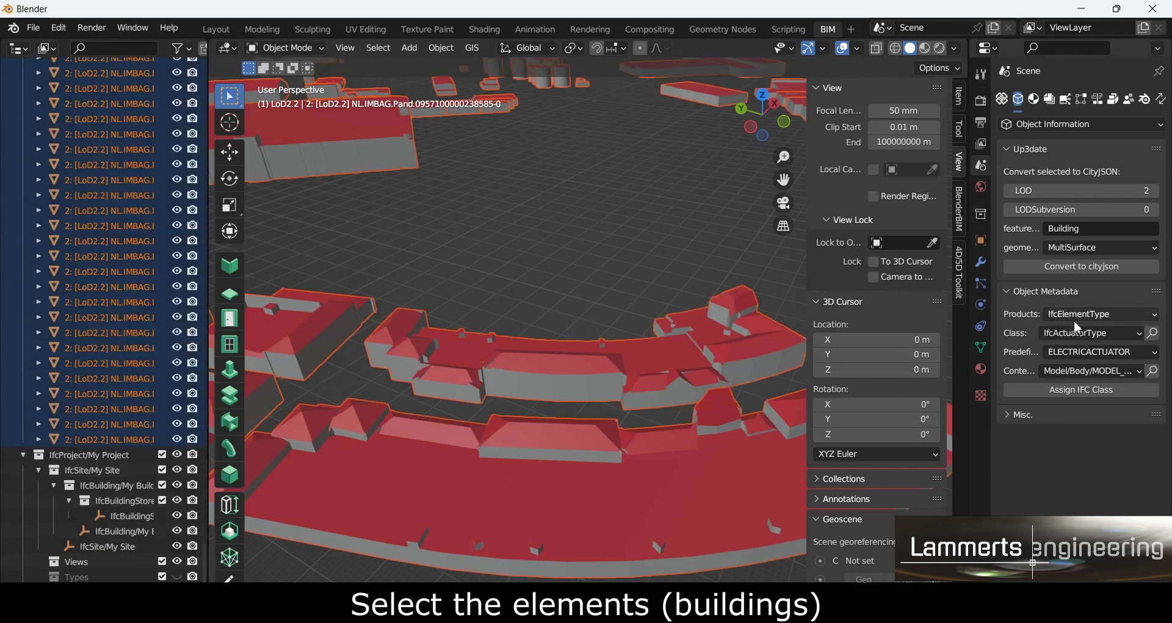
left_click(1139, 323)
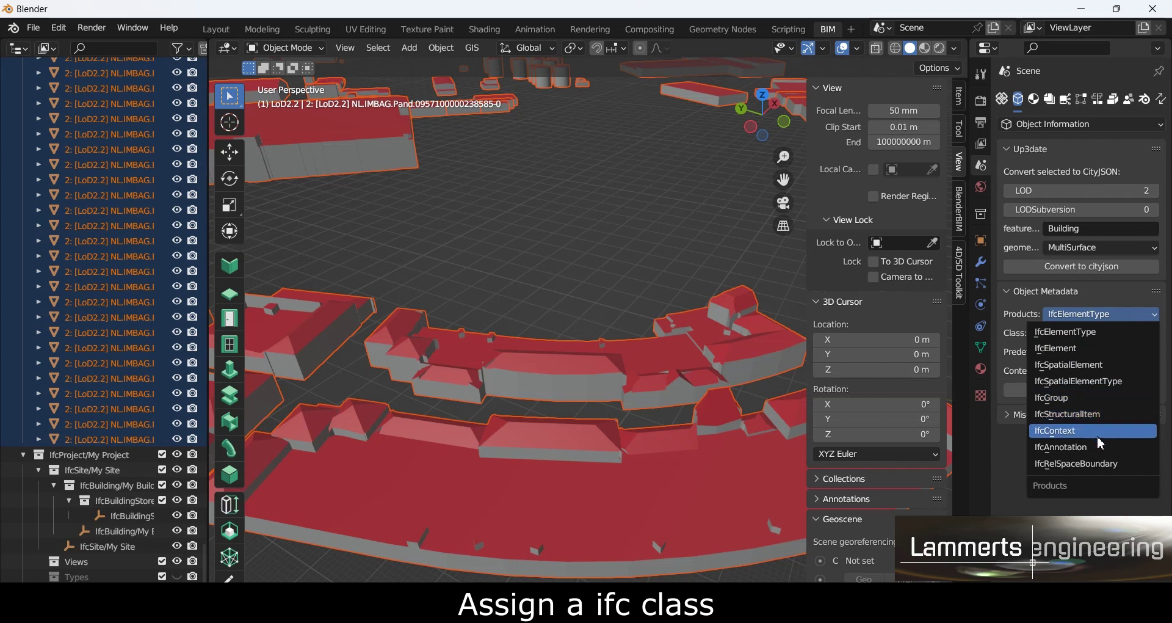
left_click(1098, 369)
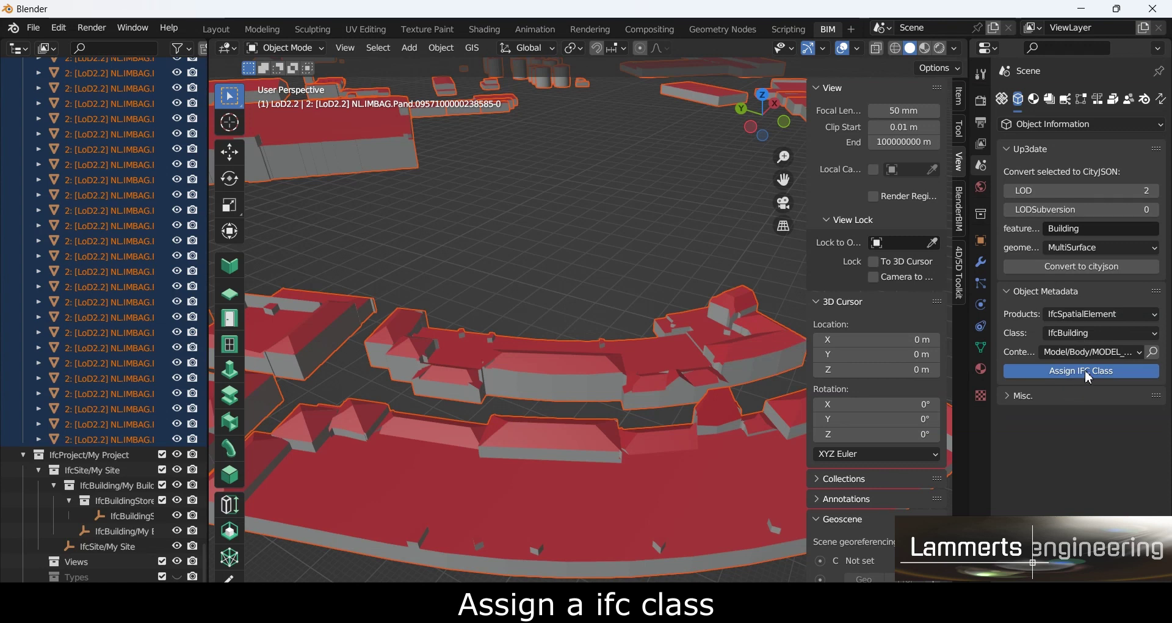
left_click(1089, 377)
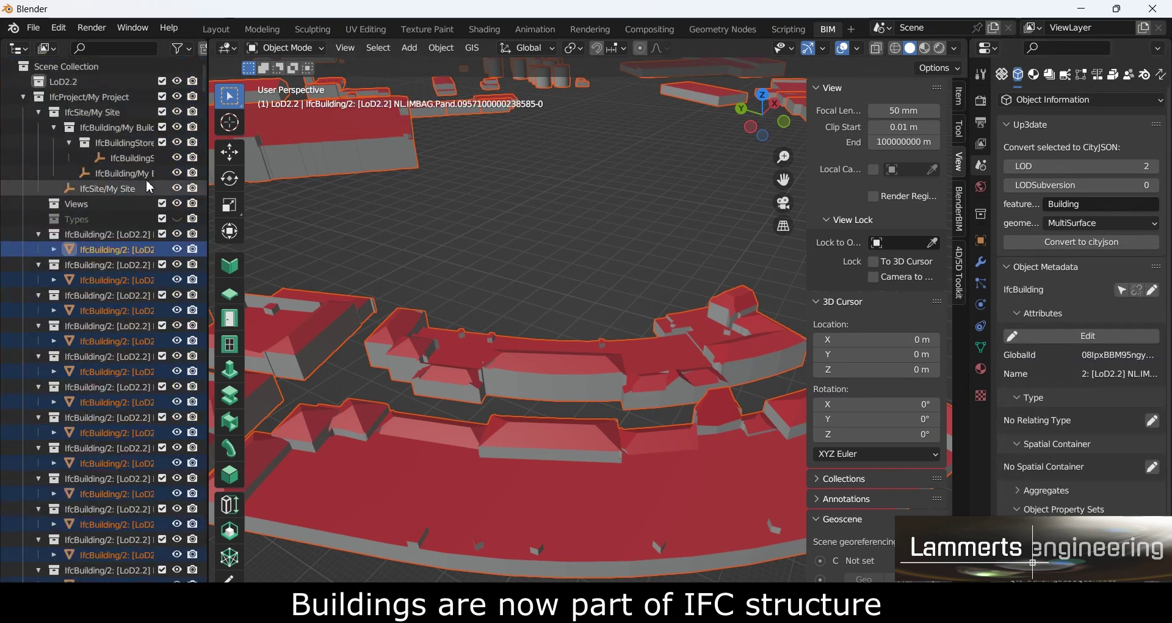
Select the leftover LoD2.2 collection and delete it
left_click(23, 99)
left_click(23, 99)
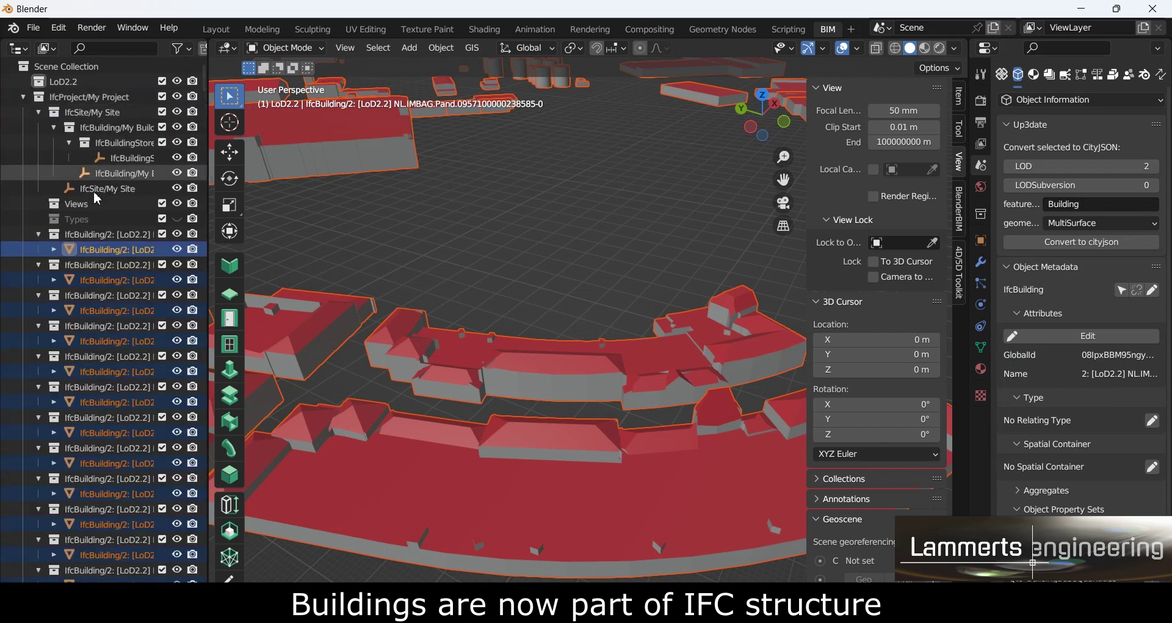
scroll(97, 269, "down", 3)
scroll(98, 268, "down", 8)
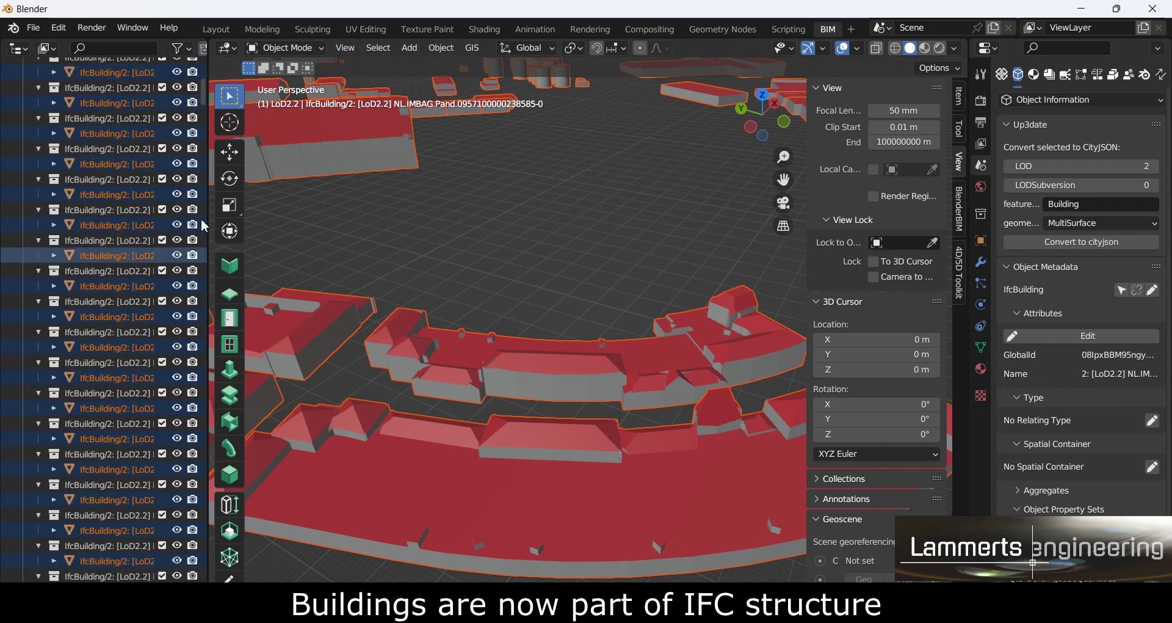
mouse_move(202, 95)
left_mouse_down()
mouse_move(202, 576)
mouse_move(202, 70)
left_mouse_up()
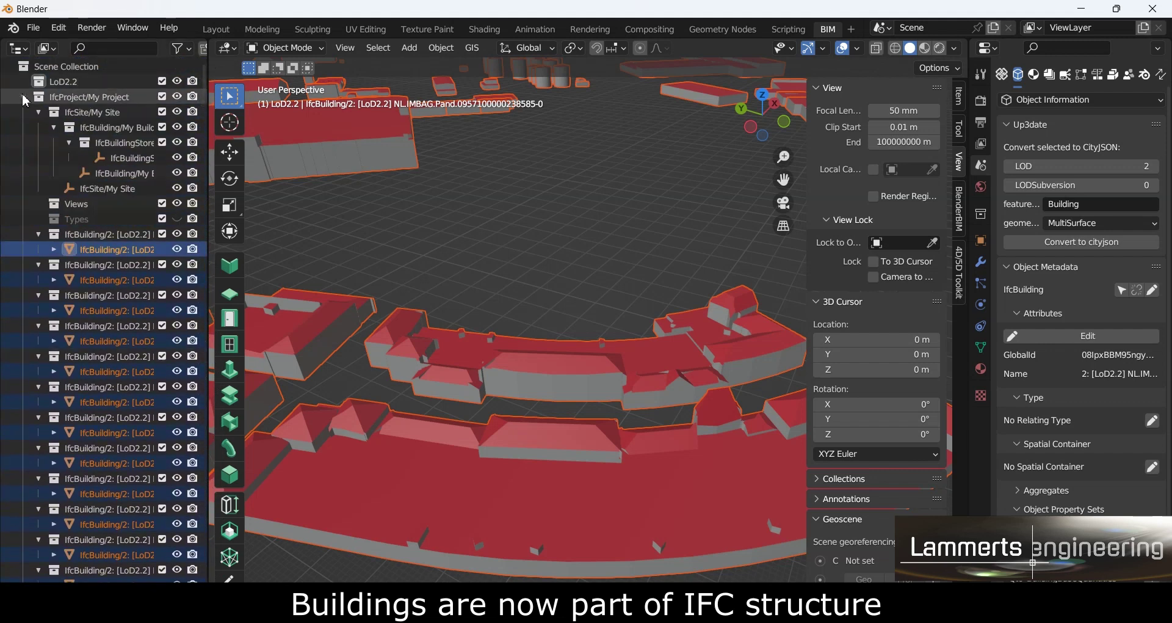
left_click(23, 96)
left_click(23, 98)
left_click(56, 86)
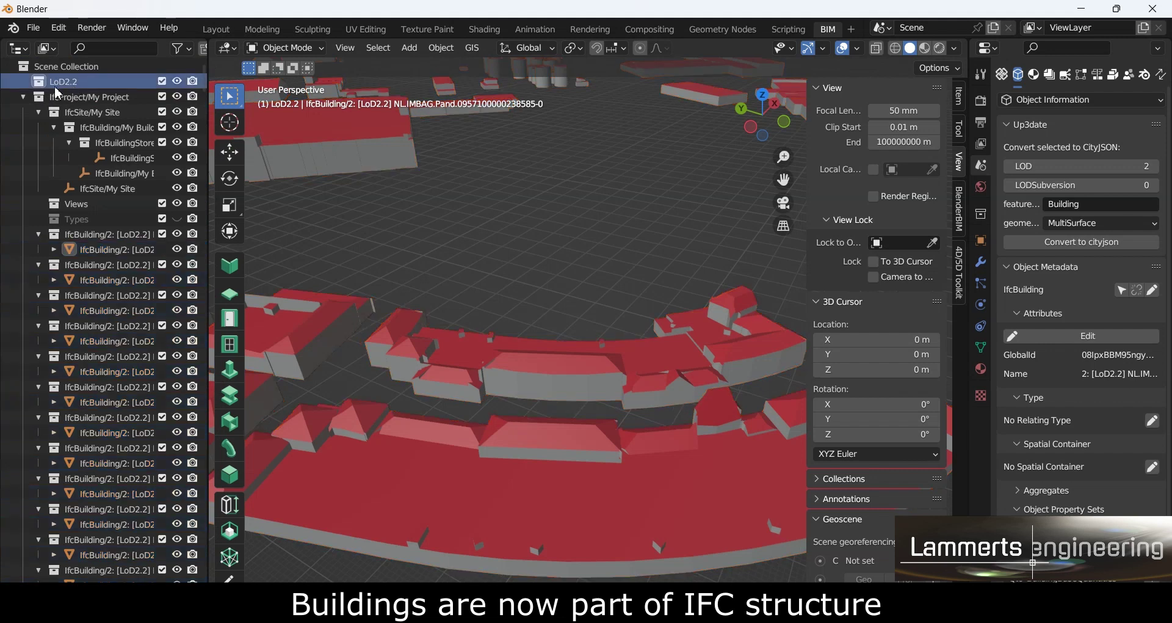
left_click(24, 97)
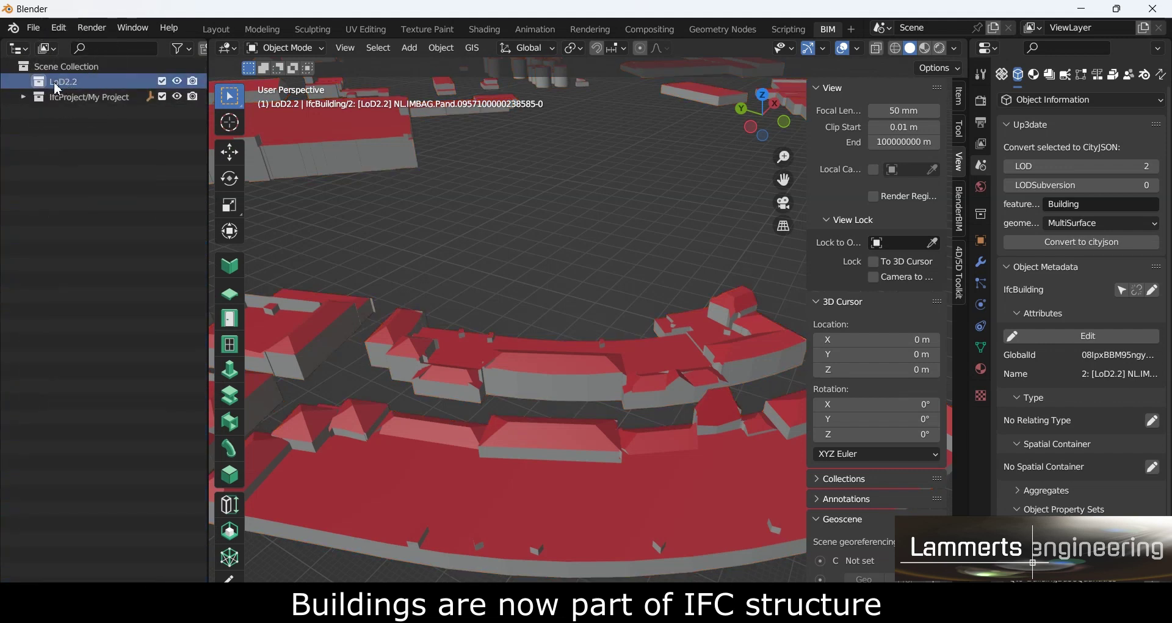
key("Delete")
Expand My Project and collapse the My Site and IfcBuilding branches
left_click(22, 81)
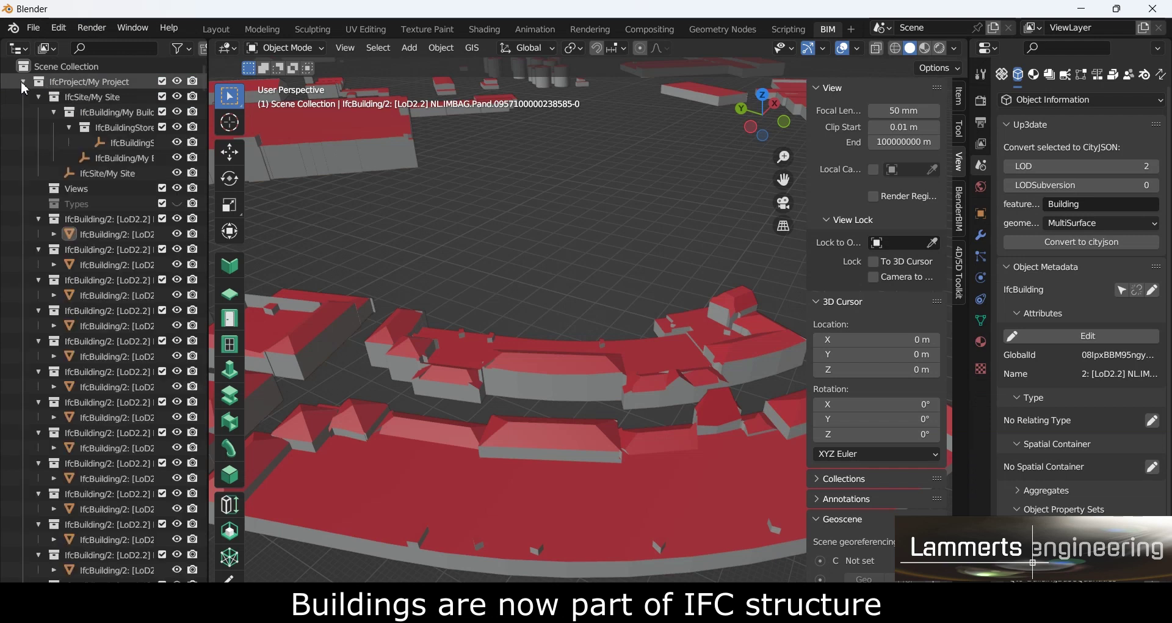
left_click(38, 97)
left_click(38, 143)
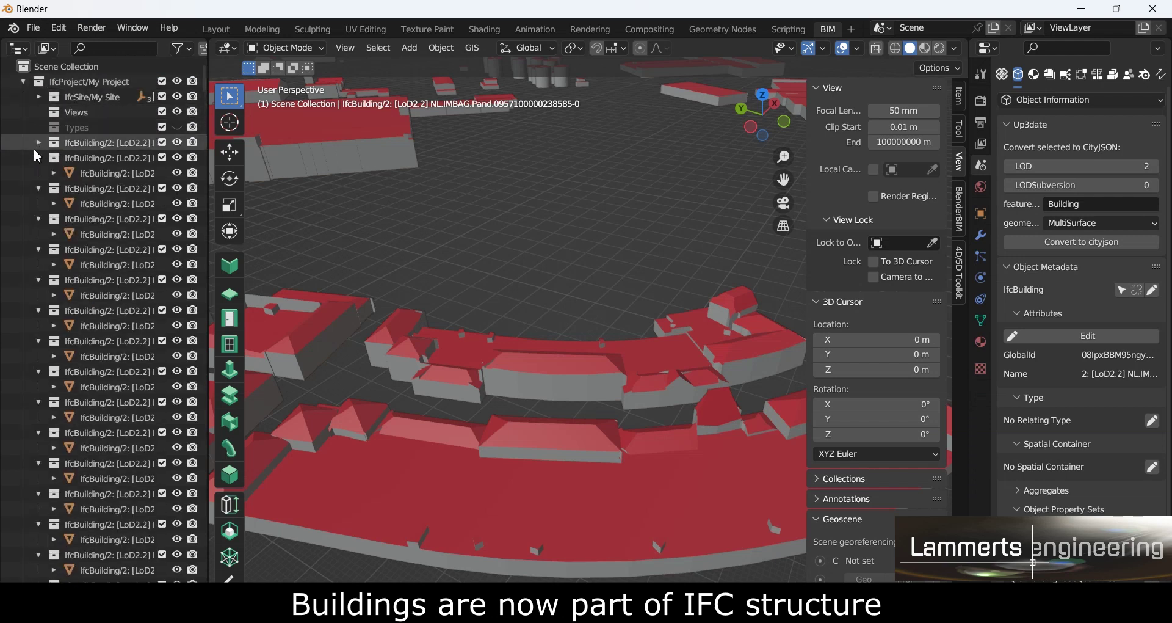
left_click(37, 159)
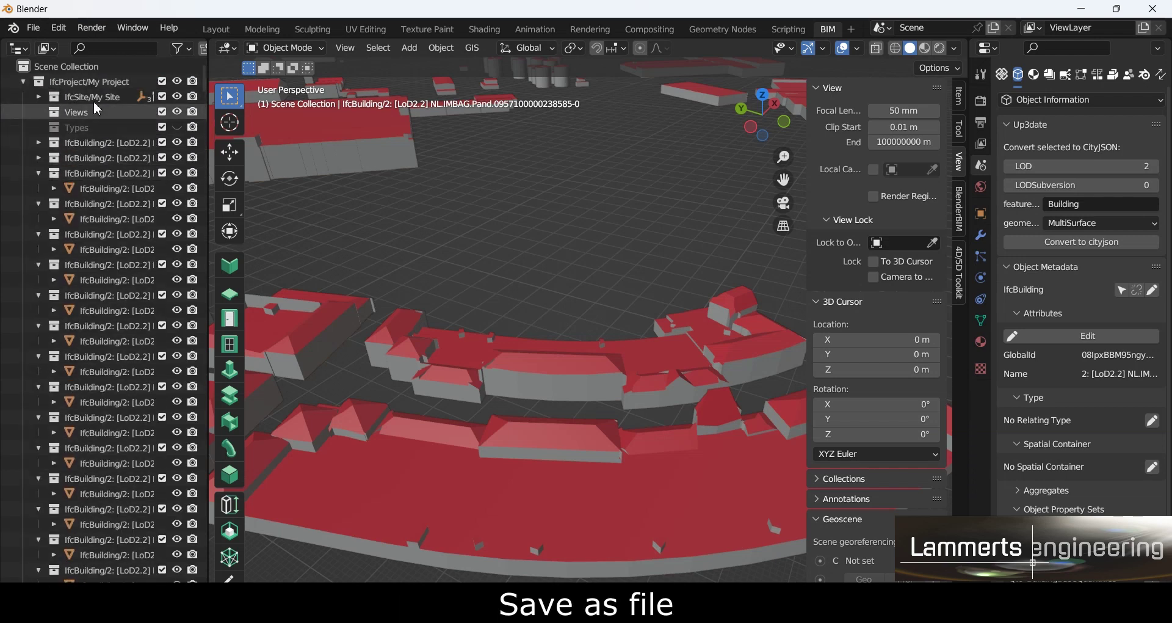
Save the IFC project as 3D BAG.ifc in the Roermond\Blender folder
left_click(33, 29)
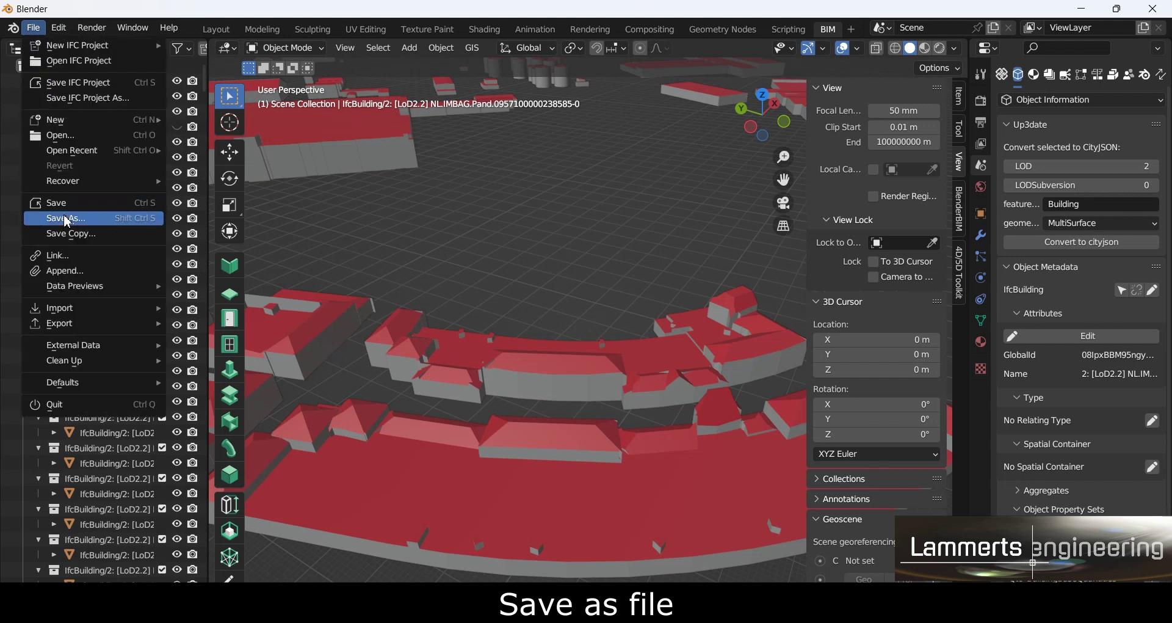
left_click(85, 99)
left_click(420, 184)
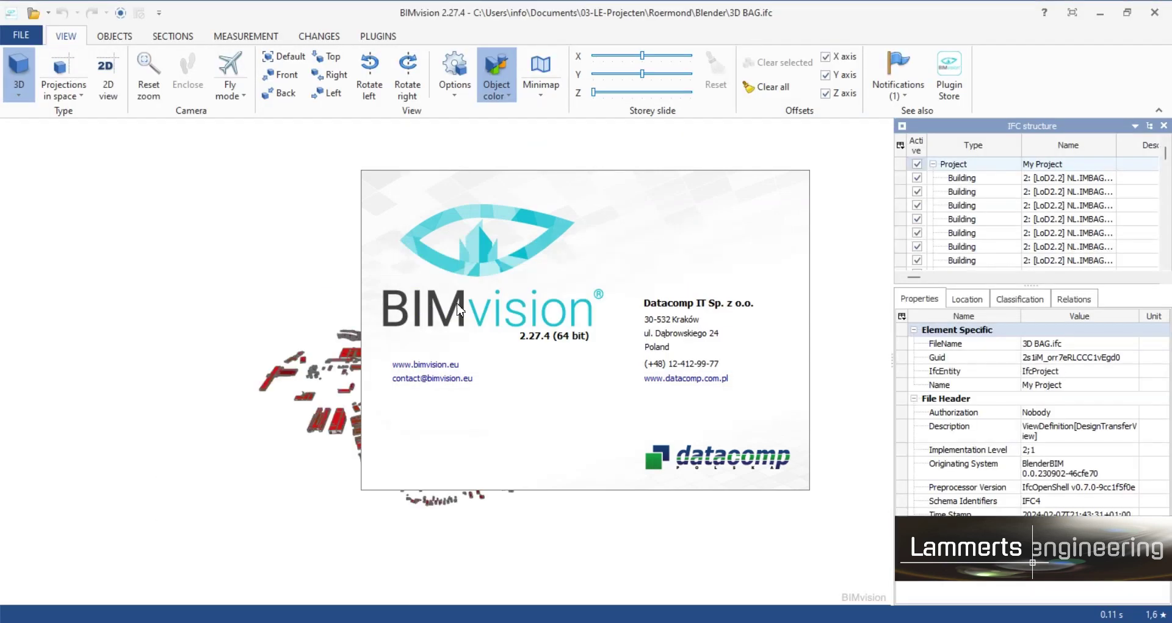
Orbit and zoom around the 3D BAG city model in BIMvision, toward the town centre
scroll(328, 409, "up", 3)
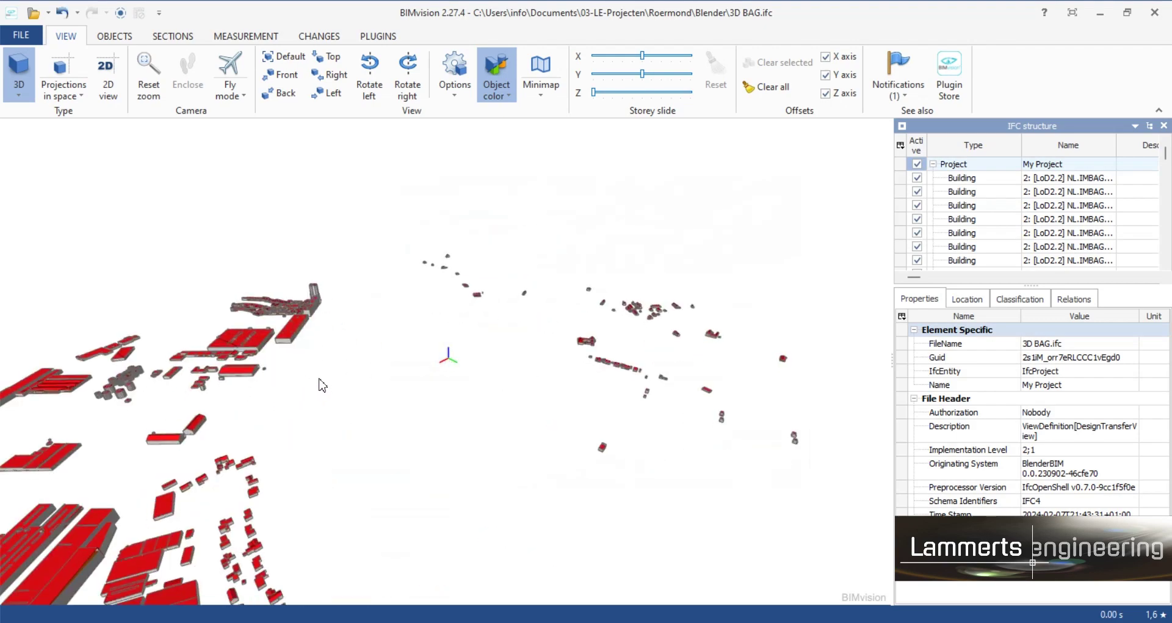
scroll(320, 382, "up", 3)
scroll(461, 274, "up", 3)
scroll(479, 371, "down", 2)
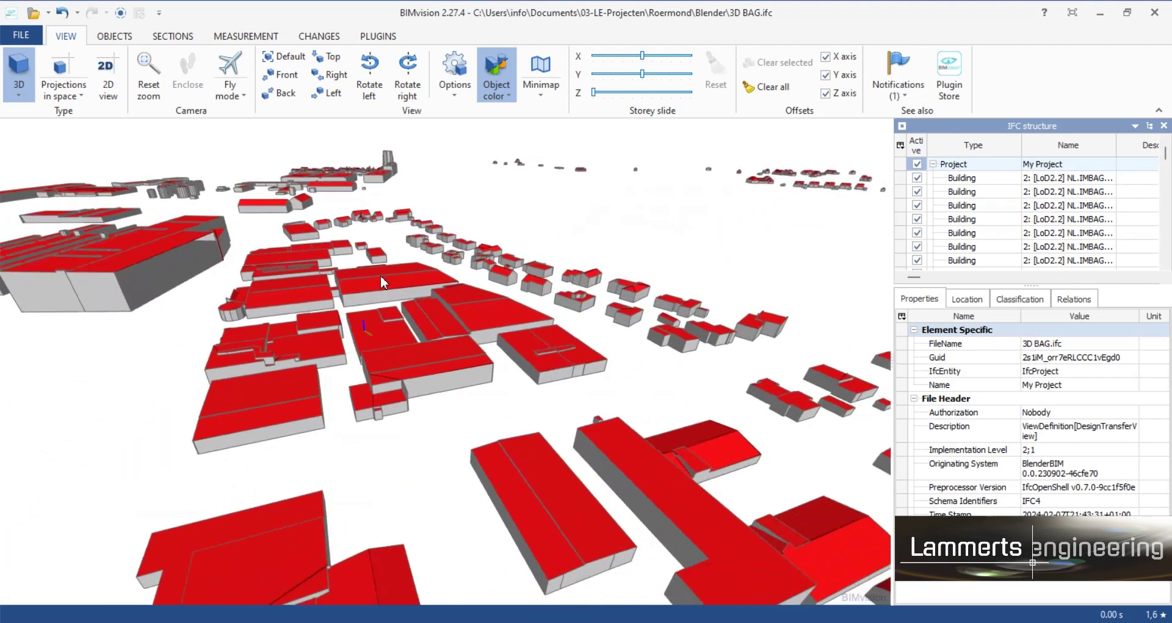
scroll(380, 276, "down", 2)
scroll(444, 308, "down", 2)
mouse_move(444, 308)
left_mouse_down()
mouse_move(243, 338)
mouse_move(557, 483)
left_mouse_up()
scroll(427, 396, "up", 5)
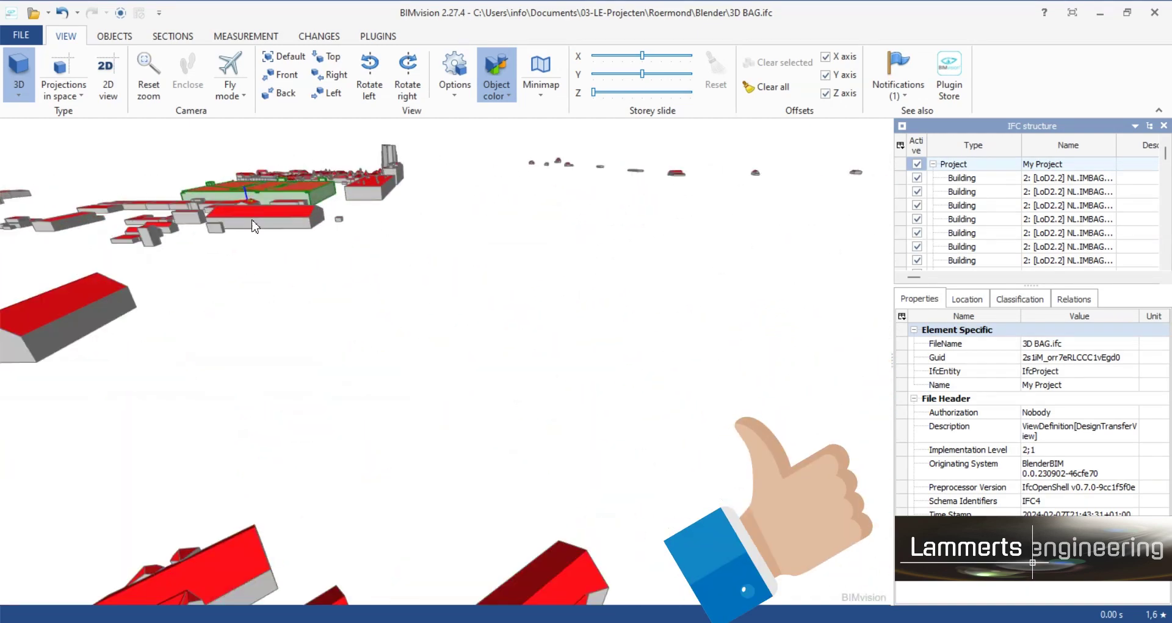
left_click_drag(366, 366, 328, 317)
scroll(328, 317, "up", 2)
scroll(348, 360, "up", 2)
scroll(348, 360, "up", 2)
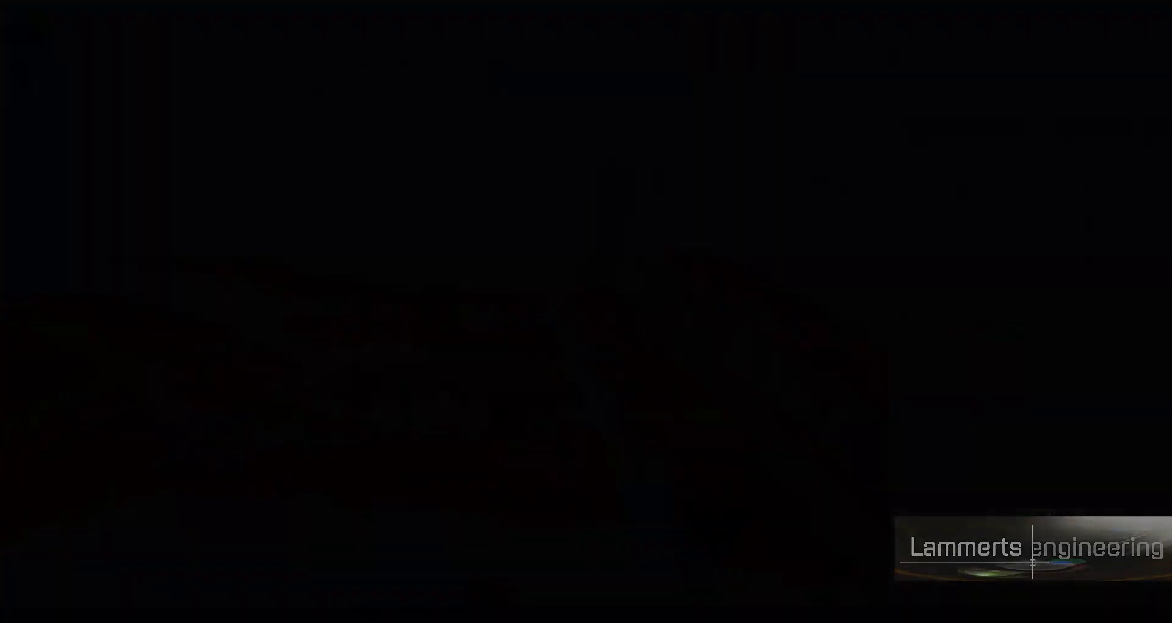